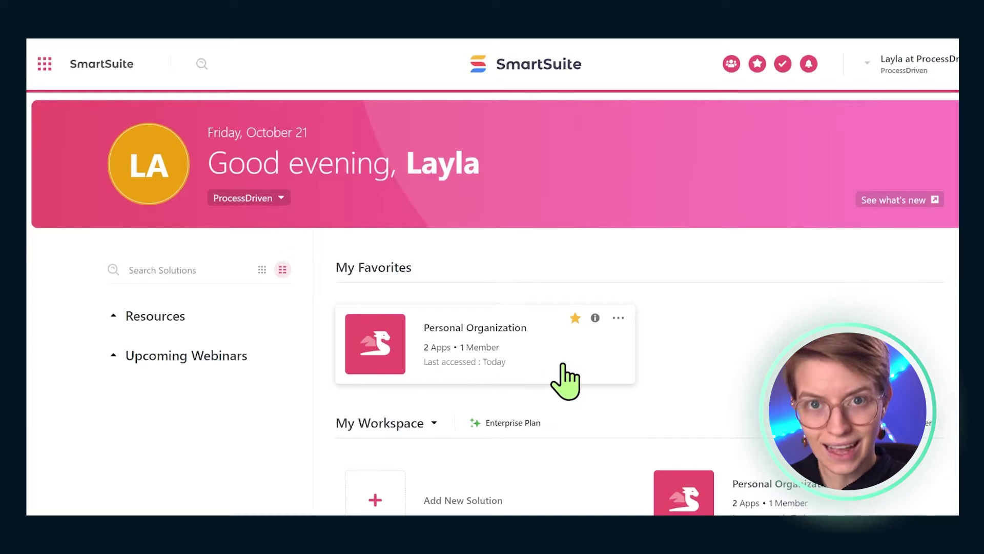
- Open Personal Organization and land on the Stay-in-Touch Reminders table showing four Backlog events
{"action": "left_click", "coordinate": [563, 364]}
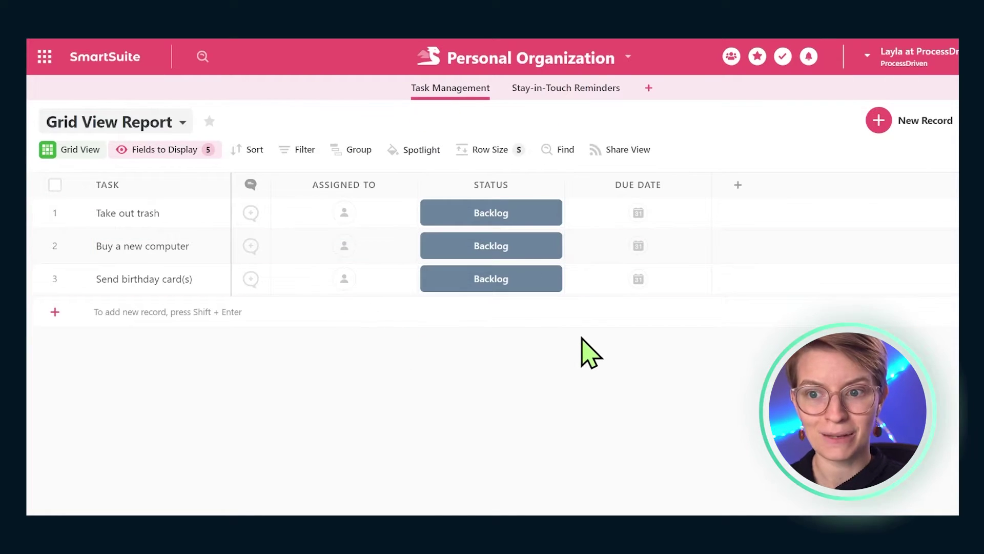
{"action": "left_click", "coordinate": [589, 89]}
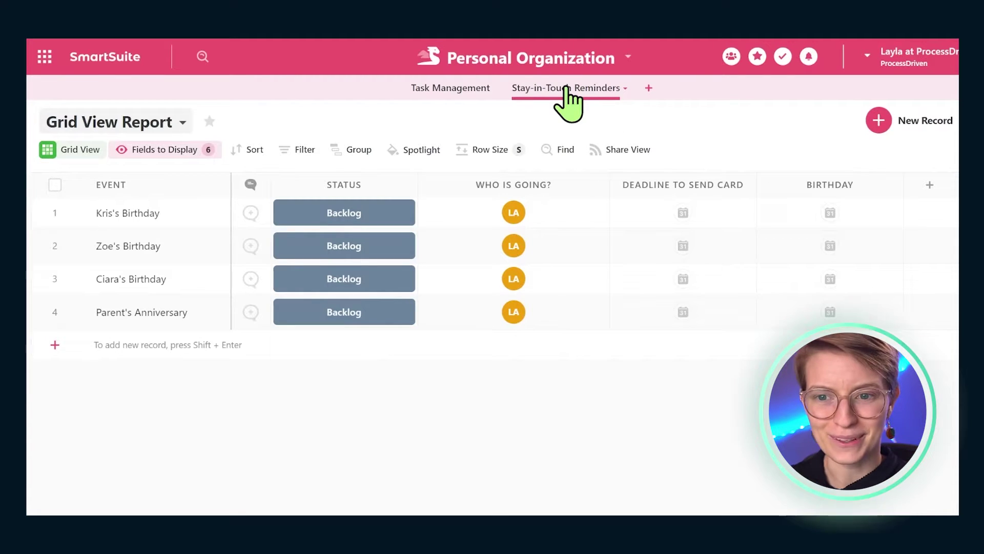
{"action": "left_click", "coordinate": [444, 88]}
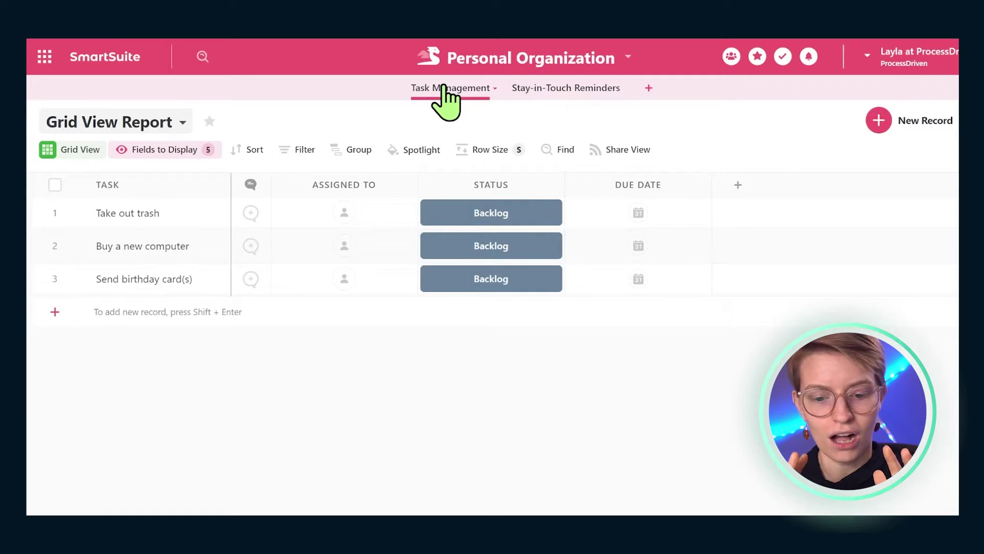
{"action": "left_click", "coordinate": [518, 91]}
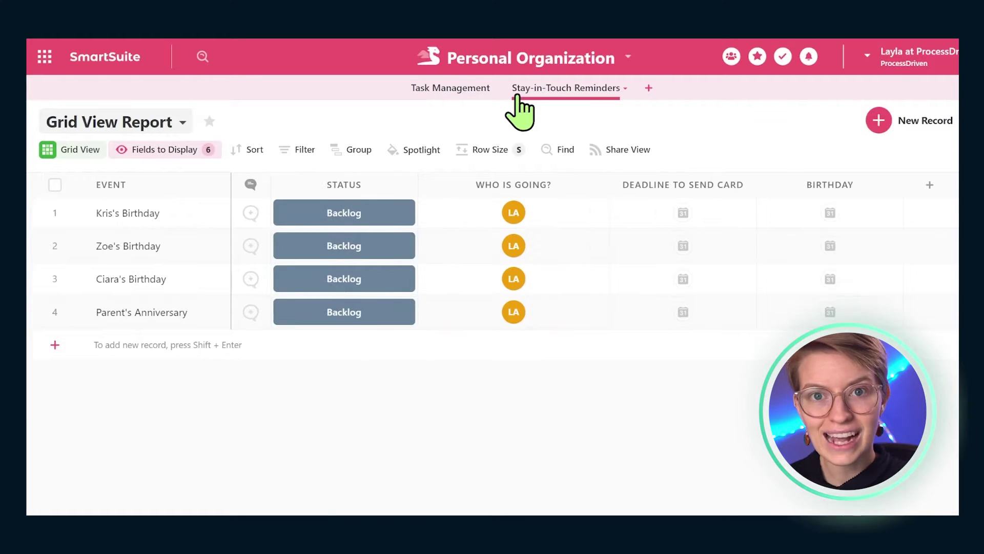
{"action": "left_click", "coordinate": [450, 89]}
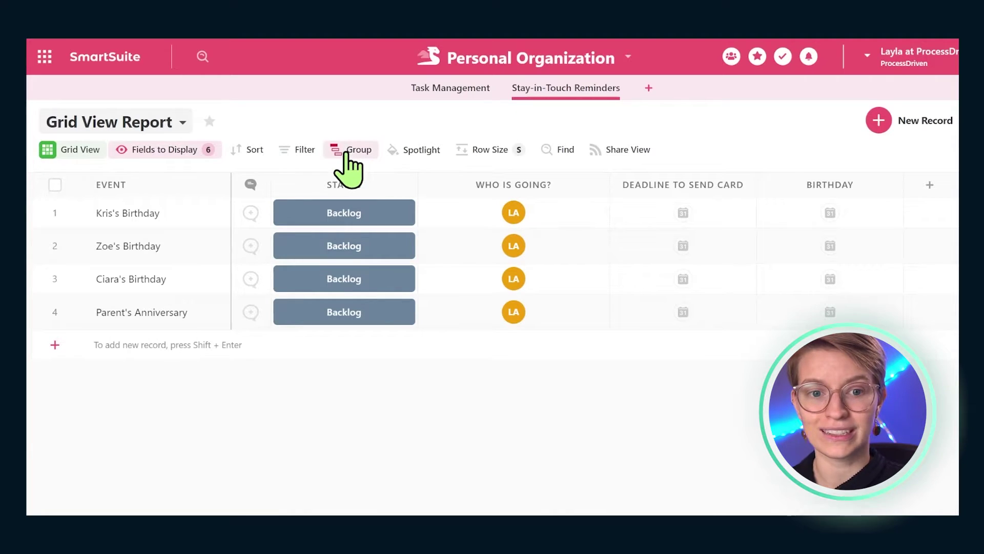
{"action": "left_click", "coordinate": [51, 150]}
{"action": "left_click_drag", "start_coordinate": [133, 190], "coordinate": [39, 190]}
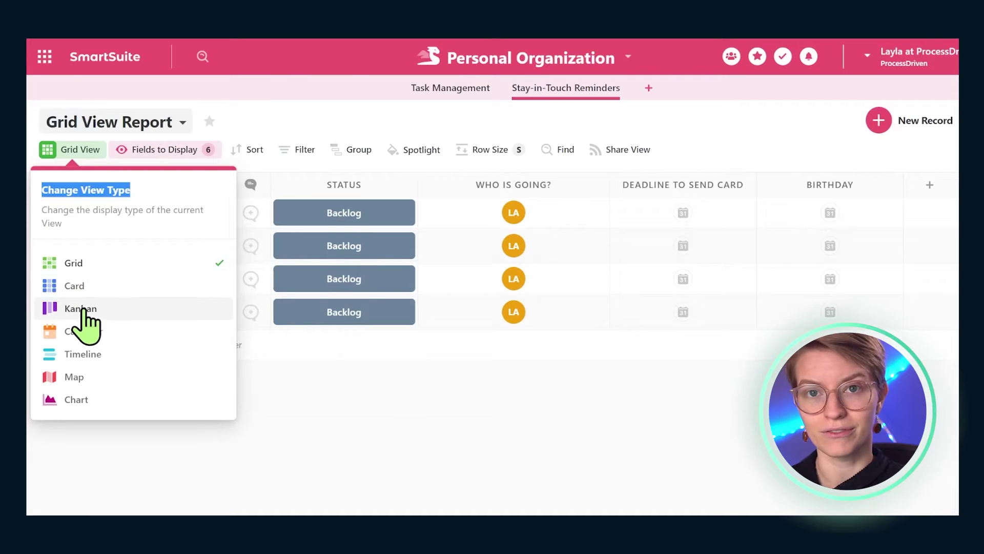
{"action": "left_click", "coordinate": [75, 286]}
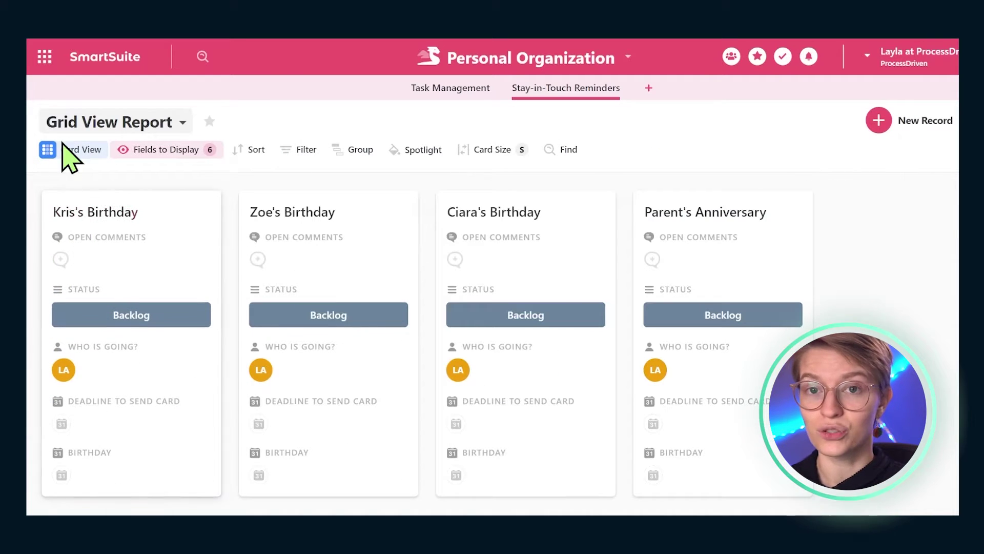
{"action": "left_click", "coordinate": [61, 148]}
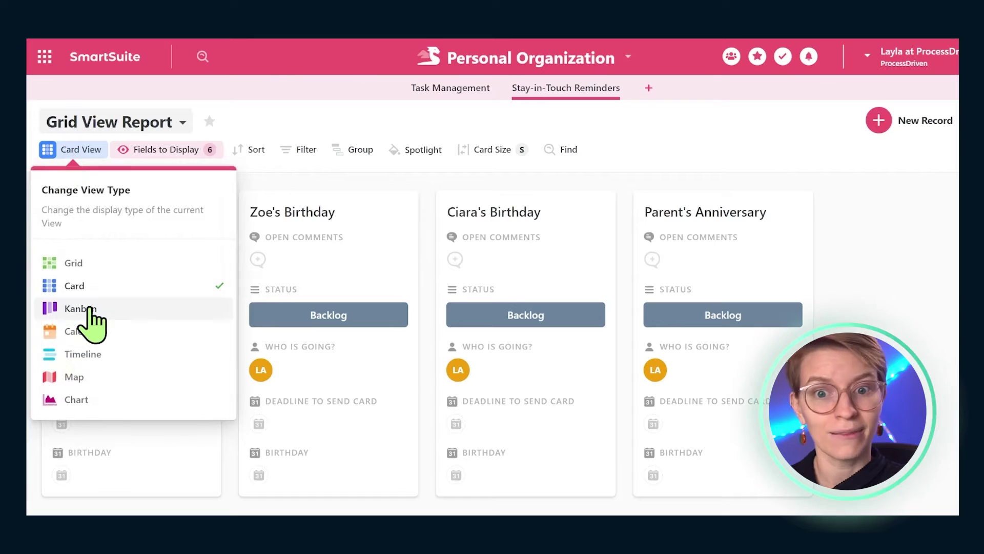
{"action": "left_click", "coordinate": [88, 308]}
{"action": "left_click", "coordinate": [70, 149]}
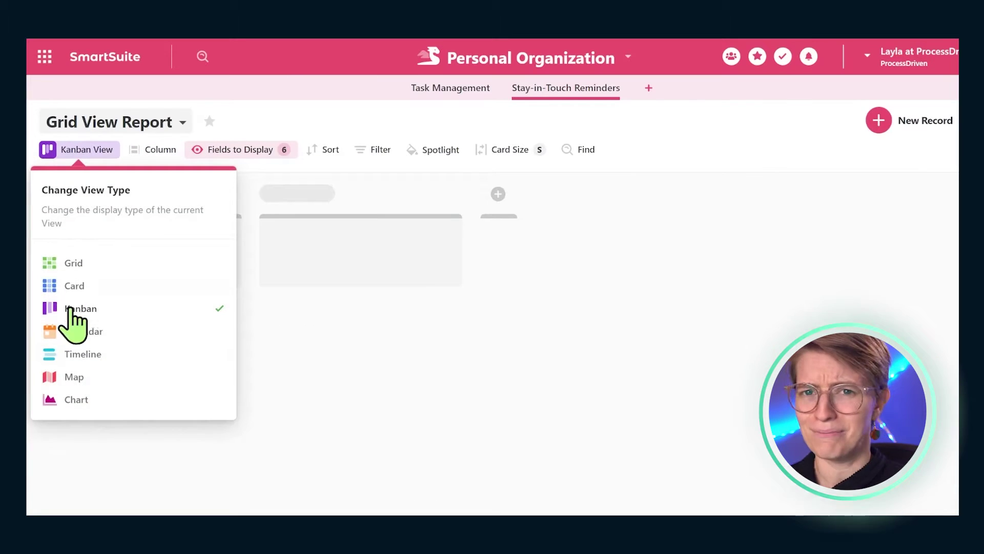
{"action": "left_click", "coordinate": [84, 376]}
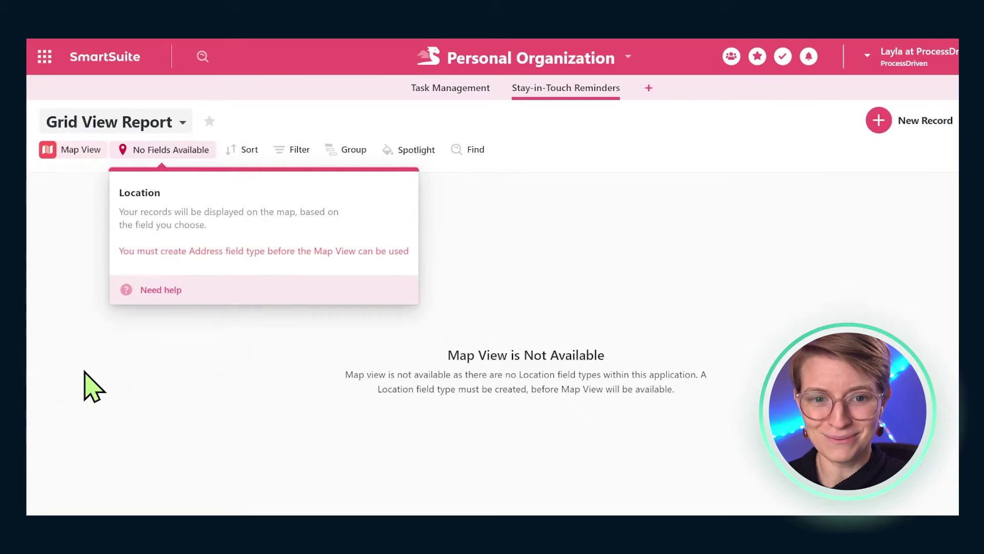
{"action": "left_click", "coordinate": [65, 152]}
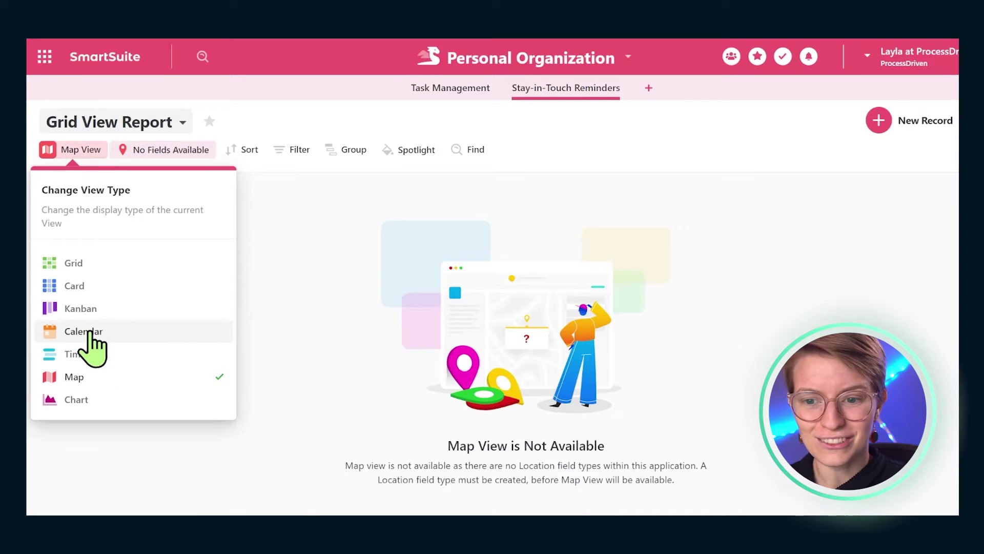
{"action": "left_click", "coordinate": [86, 332]}
{"action": "left_click", "coordinate": [85, 154]}
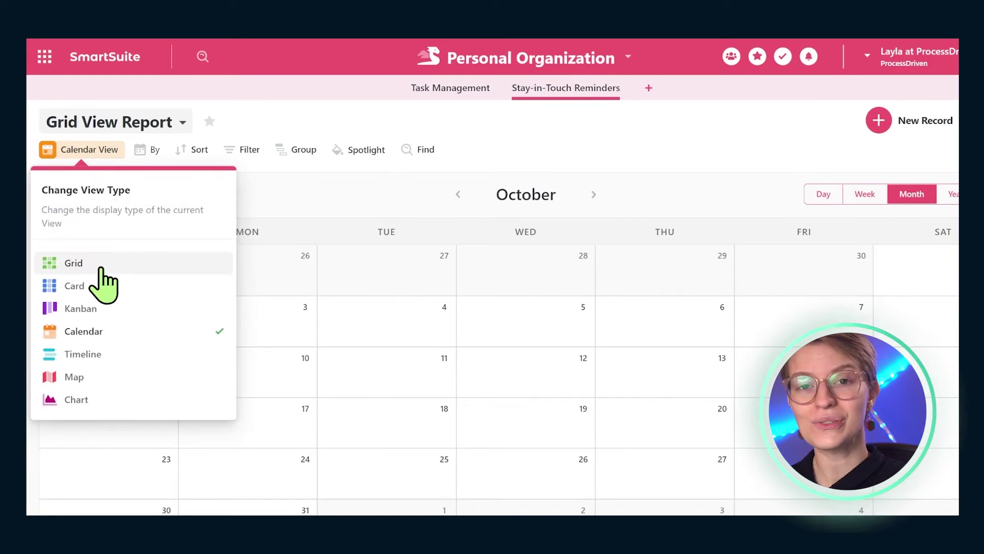
{"action": "left_click", "coordinate": [101, 267]}
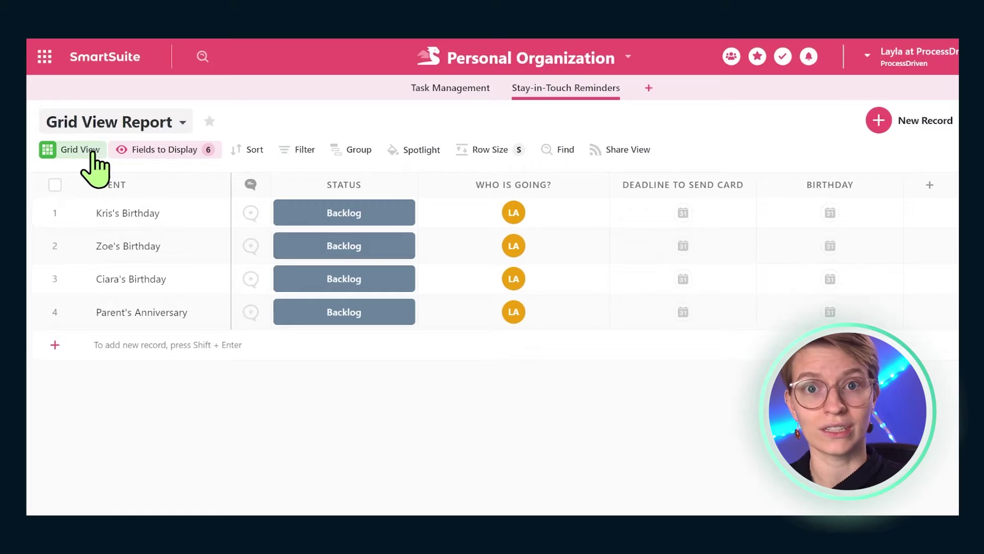
- Add an orange Spotlight rule, Event contains Kris, highlighting the Kris's Birthday row
{"action": "left_click", "coordinate": [408, 160]}
{"action": "left_click", "coordinate": [687, 229]}
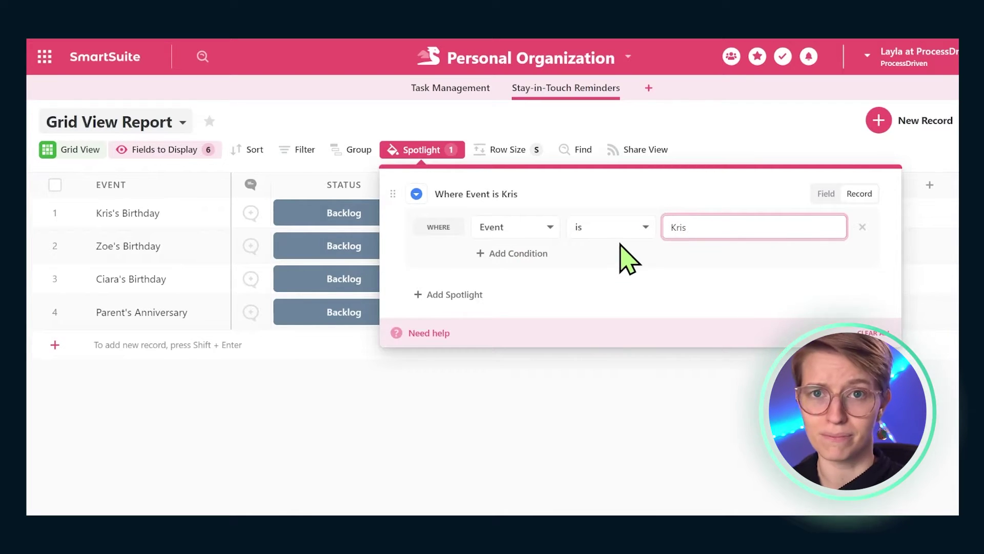
{"action": "left_click", "coordinate": [596, 228]}
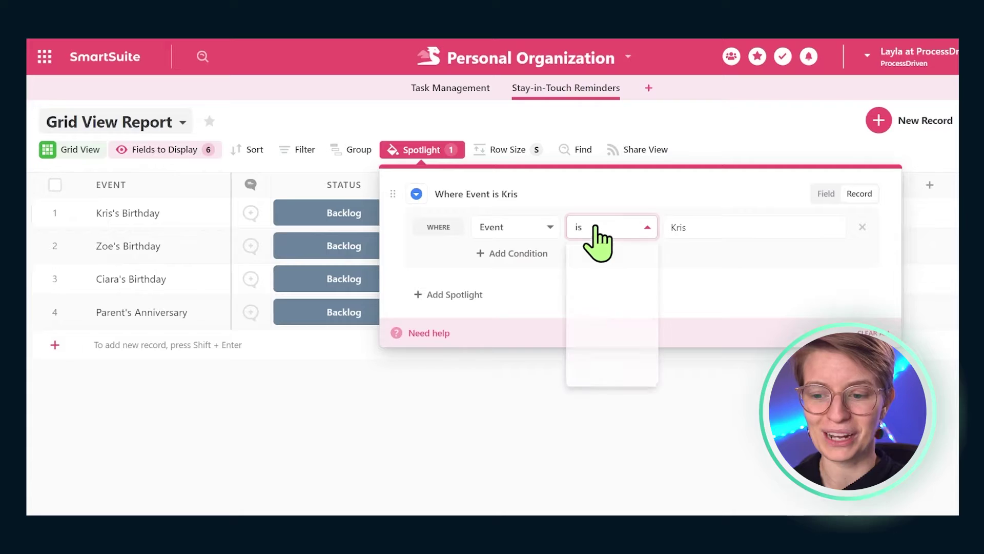
{"action": "left_click", "coordinate": [610, 345]}
{"action": "left_click", "coordinate": [681, 225]}
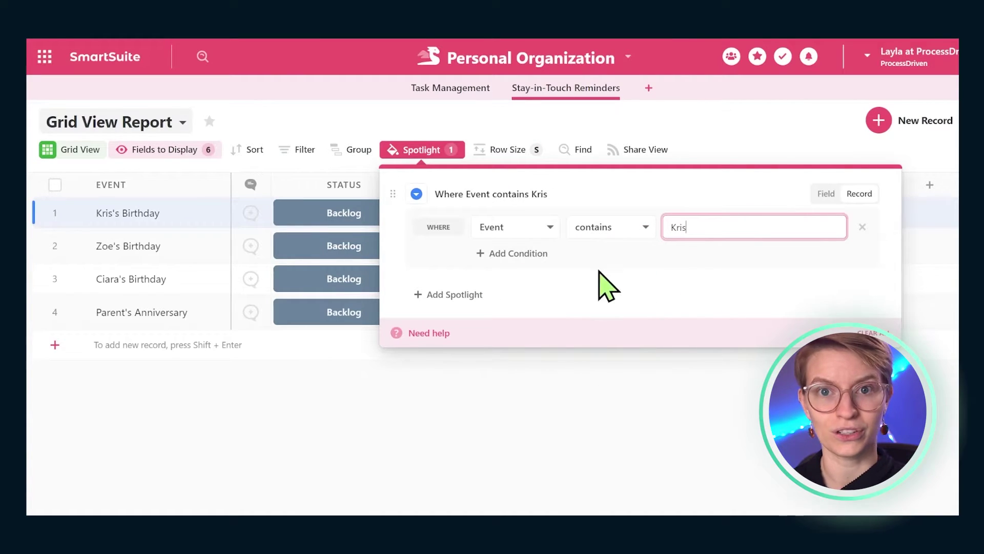
{"action": "left_click", "coordinate": [416, 194]}
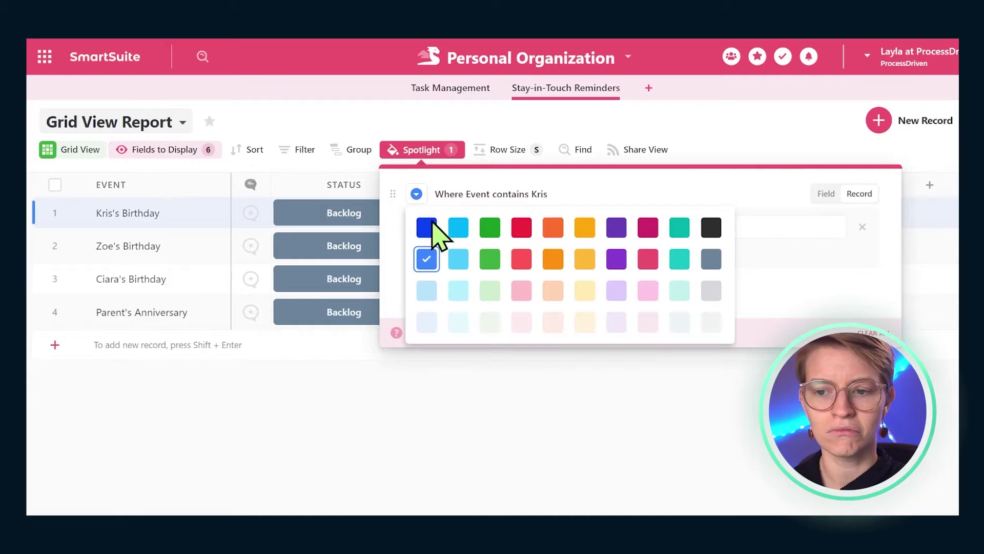
{"action": "left_click", "coordinate": [582, 229]}
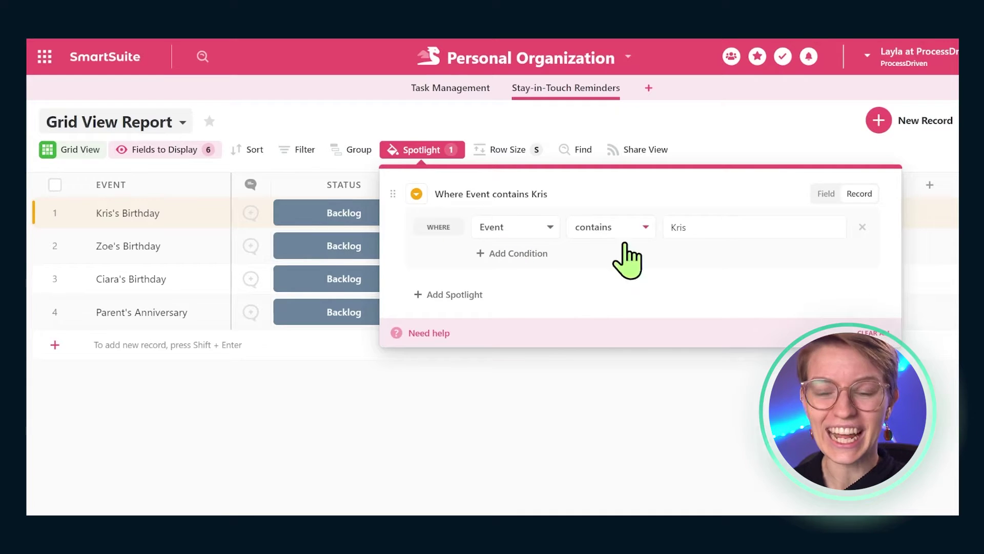
{"action": "left_click", "coordinate": [594, 414]}
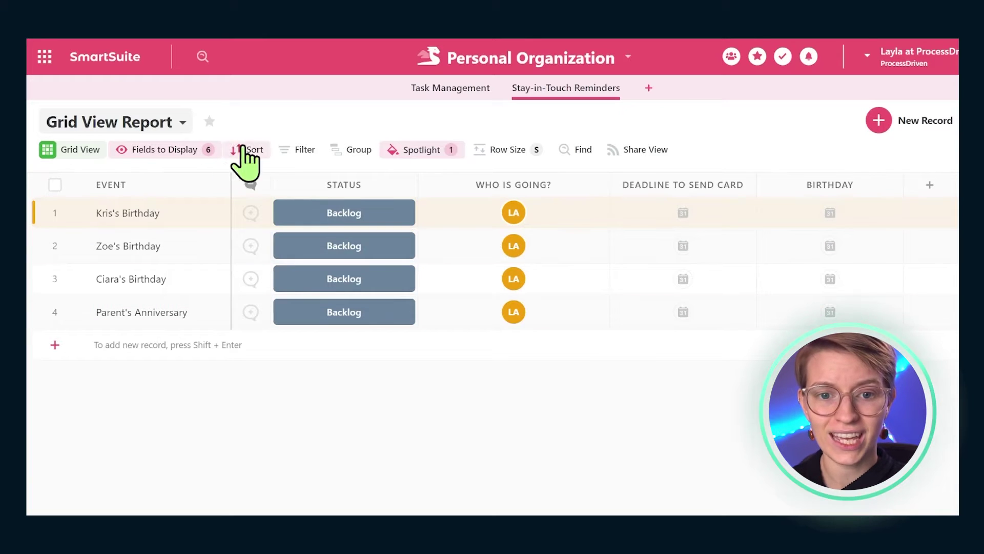
{"action": "left_click", "coordinate": [165, 121]}
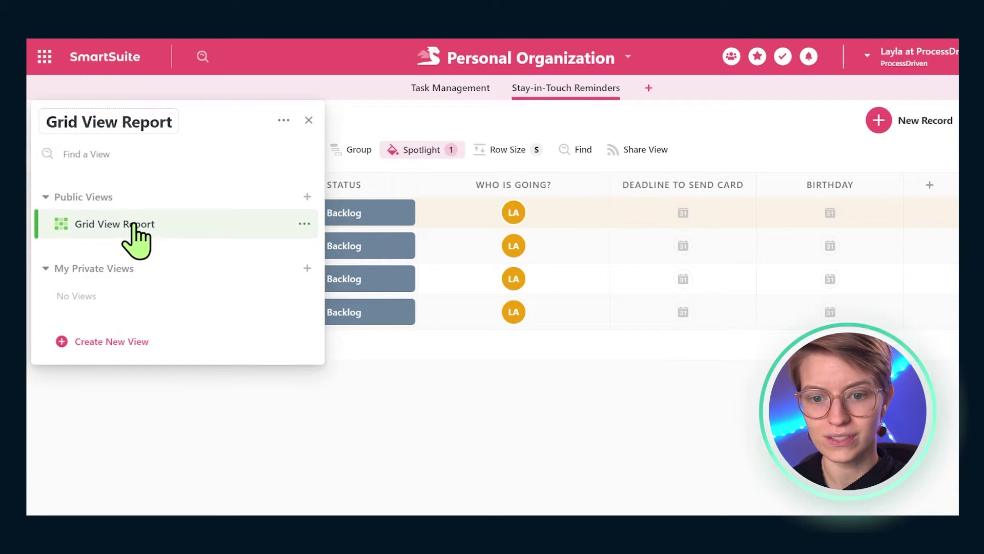
- Rename the Grid View Report view to Kris View
{"action": "left_click", "coordinate": [305, 225]}
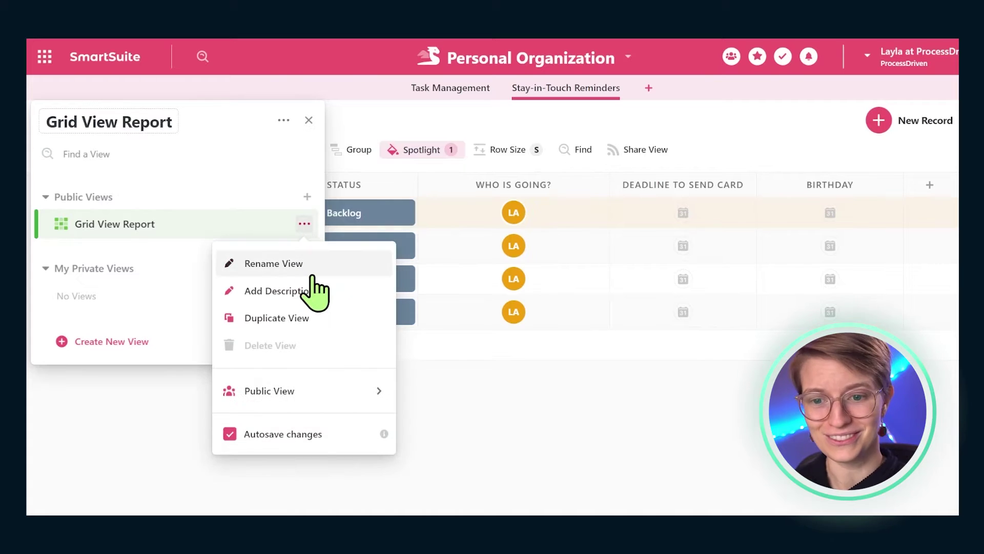
{"action": "left_click", "coordinate": [311, 262]}
{"action": "key", "text": "ctrl+a"}
{"action": "type", "text": "Kr"}
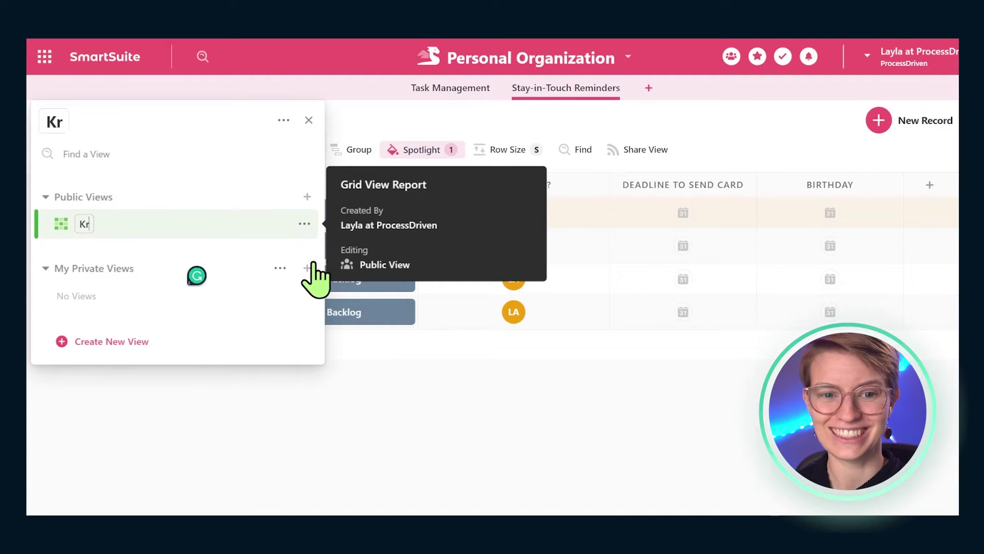
{"action": "type", "text": "is View"}
{"action": "key", "text": "Return"}
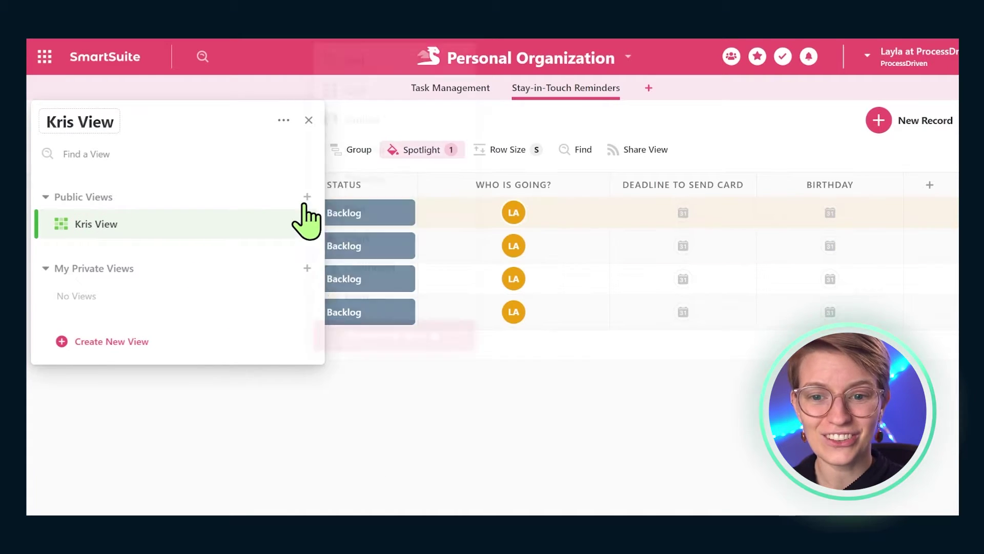
- Create a new public grid view named Grid View
{"action": "left_click", "coordinate": [307, 197]}
{"action": "left_click", "coordinate": [358, 62]}
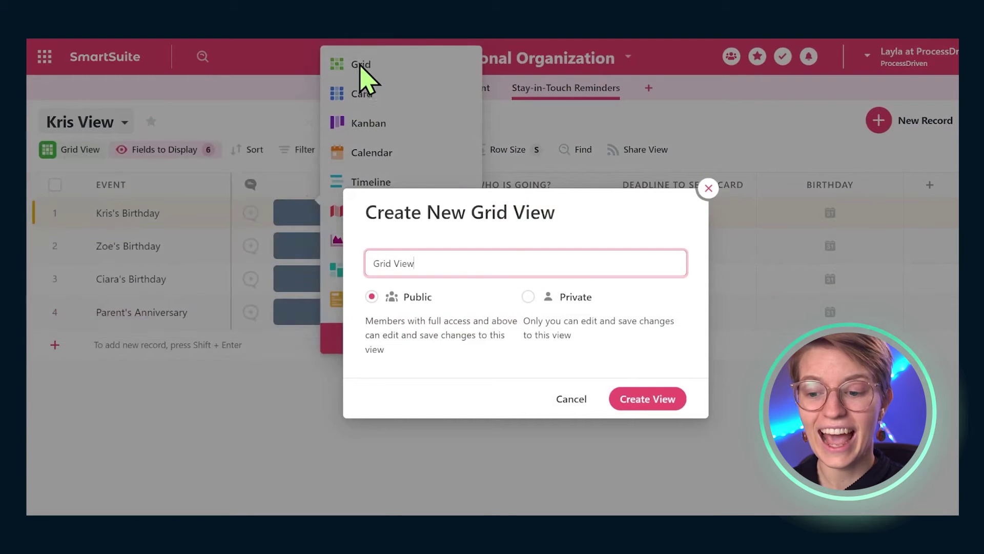
{"action": "left_click", "coordinate": [683, 413]}
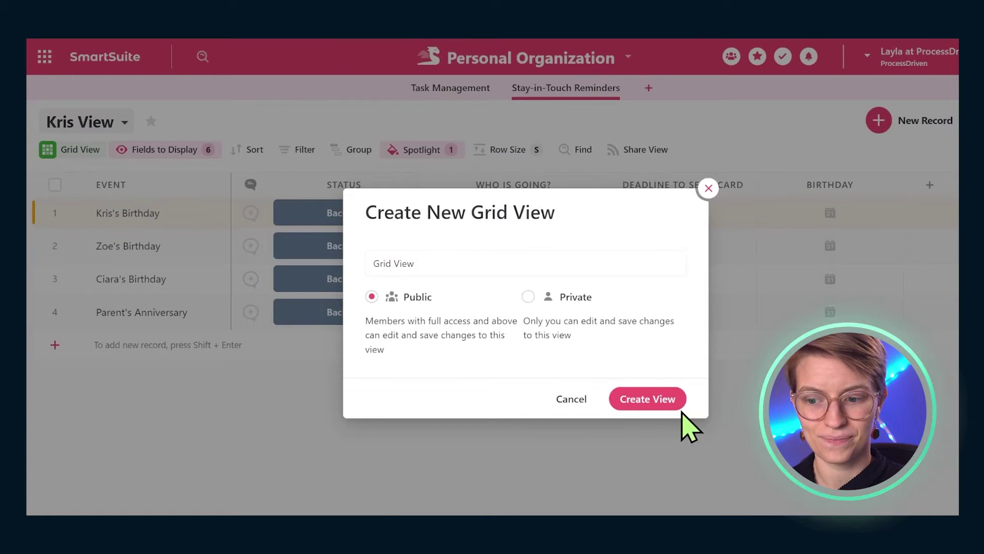
{"action": "left_click", "coordinate": [659, 402]}
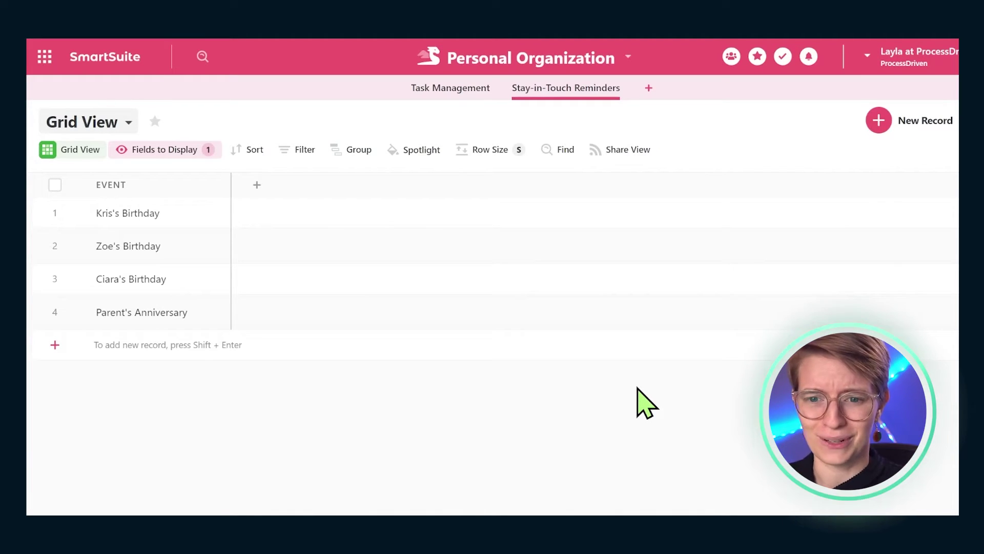
- Add a steel grey Spotlight rule, Event contains Ciara, to the new grid view
{"action": "left_click", "coordinate": [416, 149]}
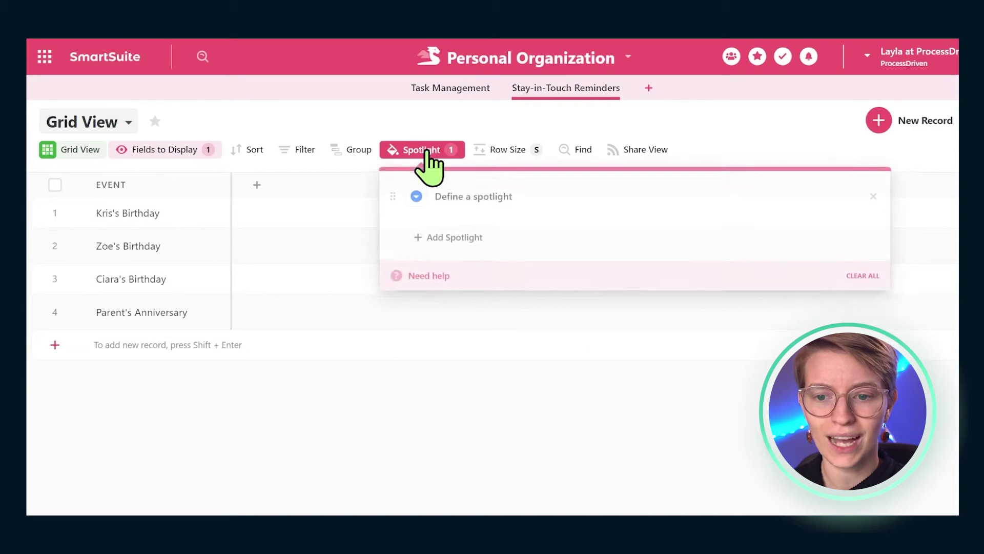
{"action": "left_click", "coordinate": [456, 194]}
{"action": "left_click", "coordinate": [591, 230]}
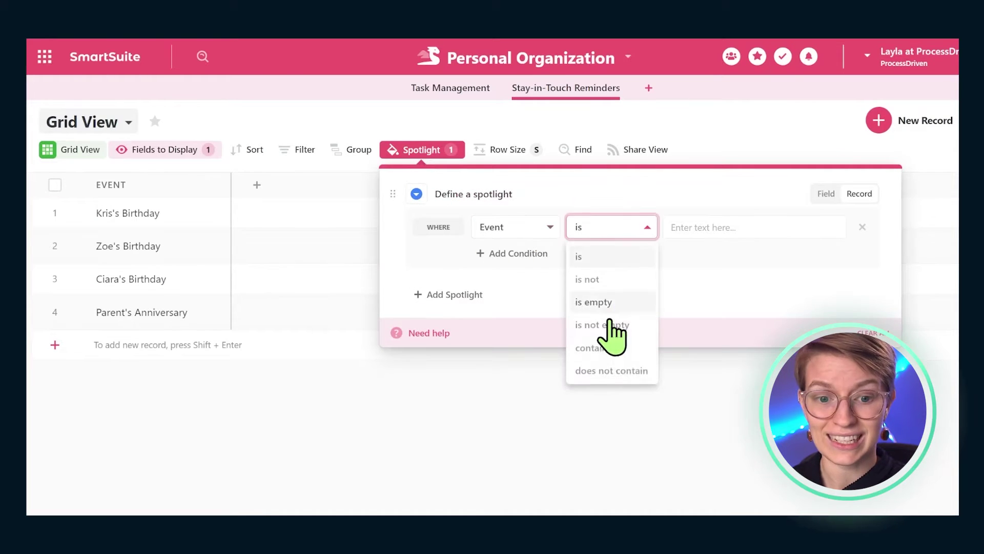
{"action": "left_click", "coordinate": [617, 354]}
{"action": "left_click", "coordinate": [754, 227]}
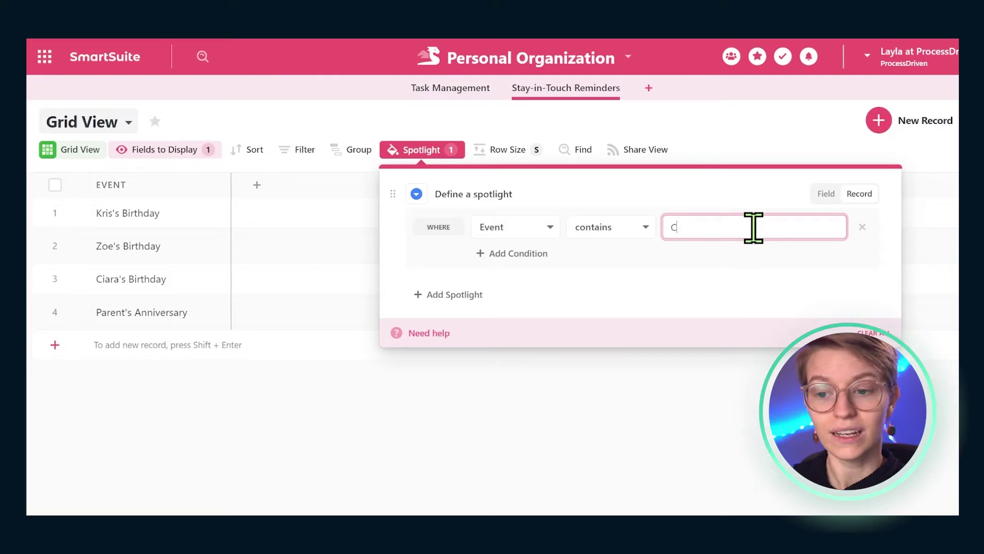
{"action": "left_click", "coordinate": [417, 195]}
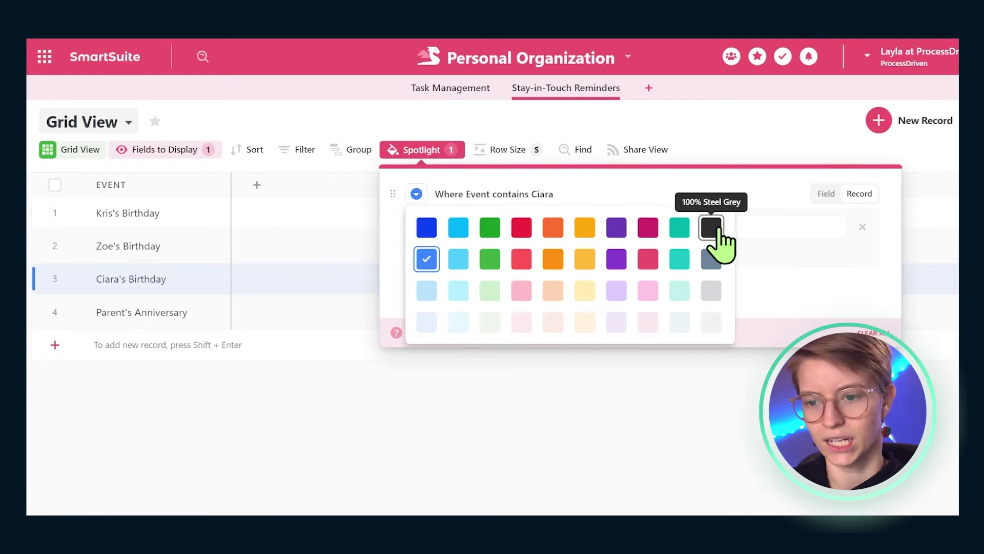
{"action": "left_click", "coordinate": [711, 228]}
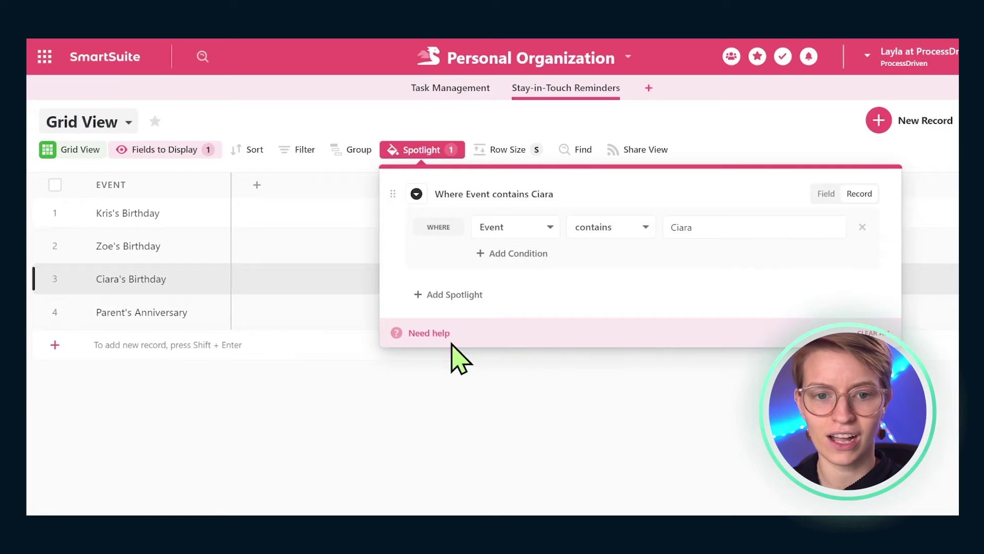
{"action": "left_click", "coordinate": [497, 393]}
- Rename Grid View to Ciara View
{"action": "left_click", "coordinate": [114, 123]}
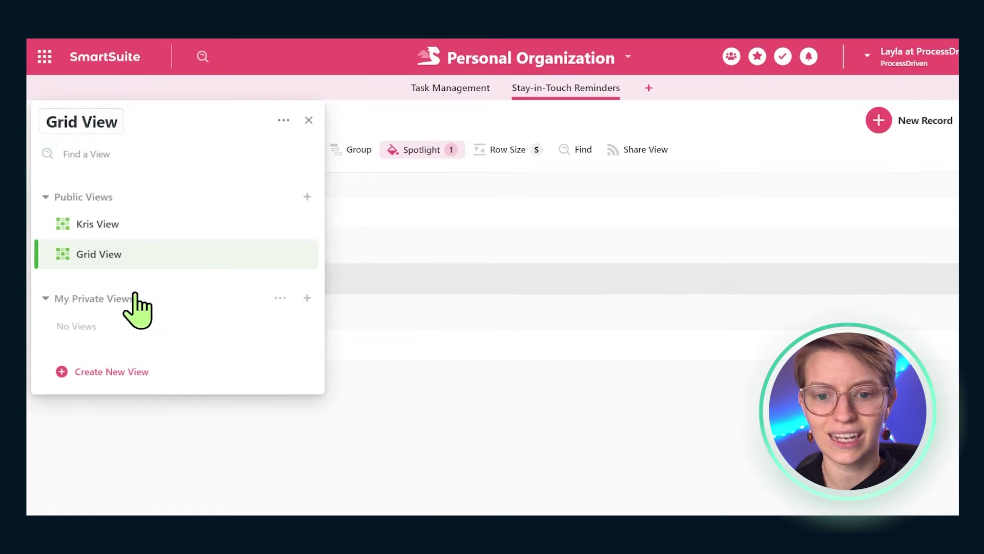
{"action": "left_click", "coordinate": [304, 254]}
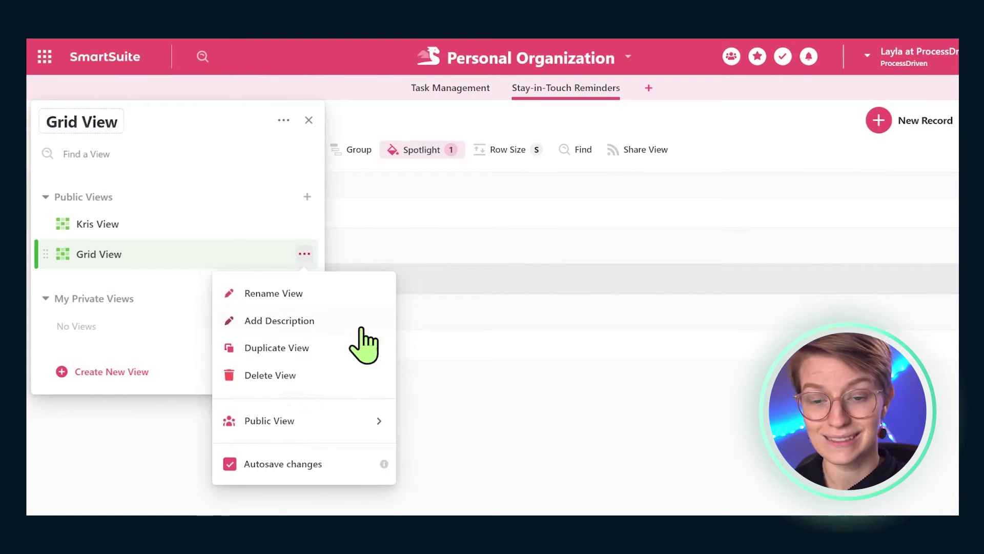
{"action": "left_click", "coordinate": [280, 301]}
{"action": "type", "text": "Ciara"}
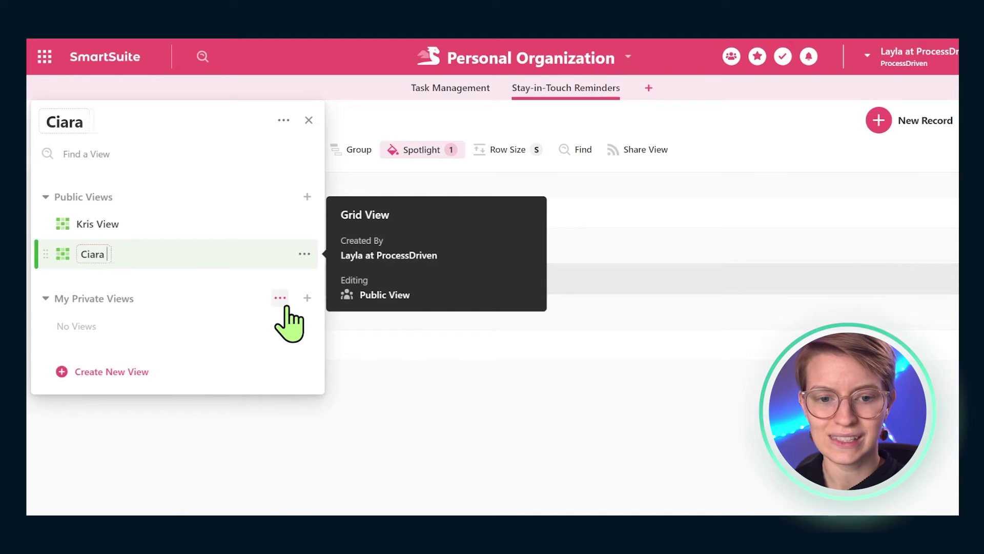
{"action": "left_click", "coordinate": [215, 224]}
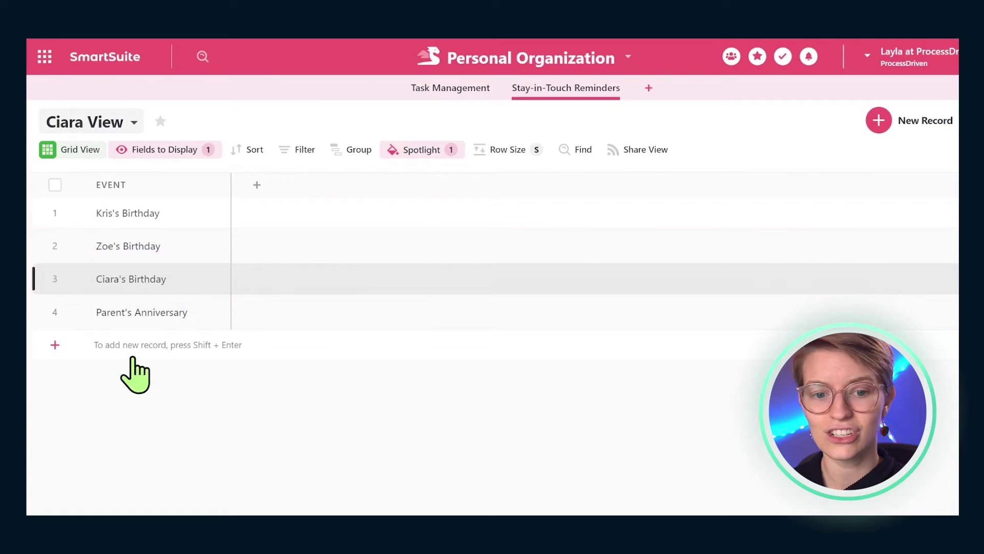
- Switch to Kris View, showing its six fields with Kris's Birthday spotlighted
{"action": "left_click", "coordinate": [101, 122]}
{"action": "mouse_move", "coordinate": [112, 231]}
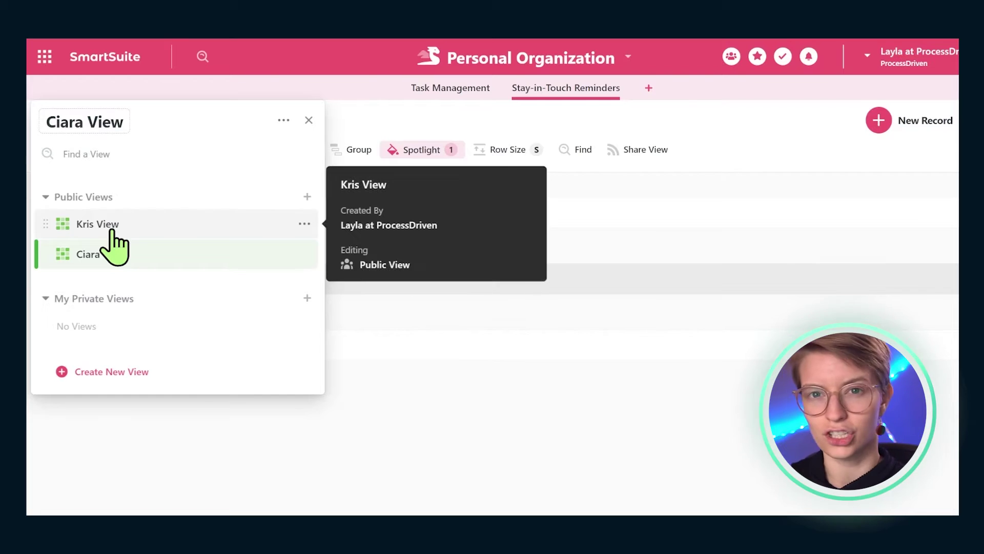
{"action": "left_click", "coordinate": [453, 128]}
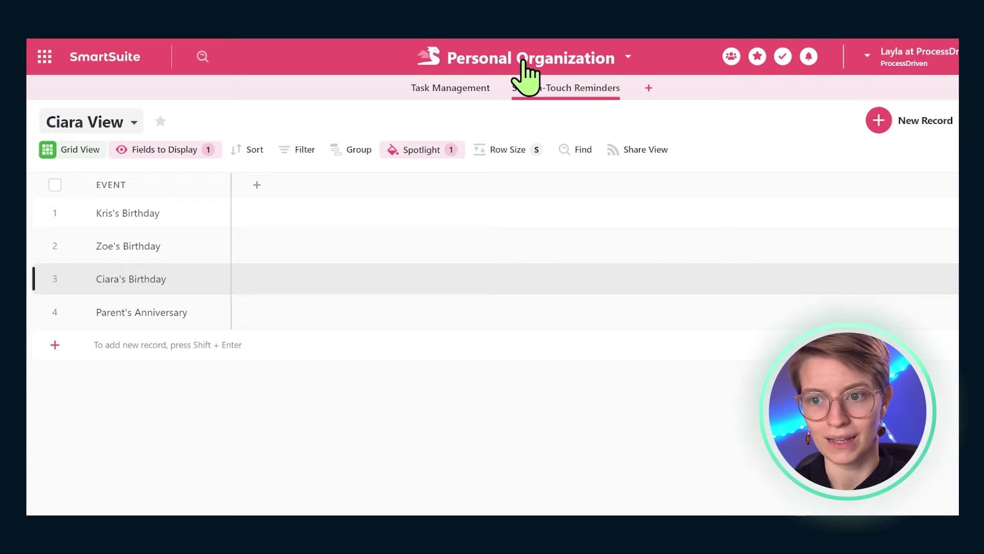
{"action": "left_click", "coordinate": [457, 88]}
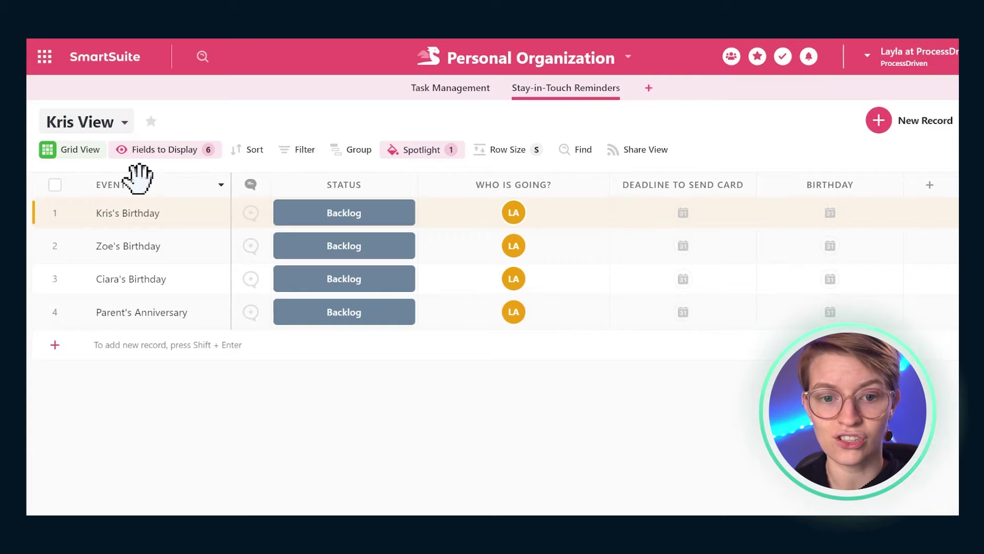
- Rename the Event field to Festivities
{"action": "left_click", "coordinate": [220, 185]}
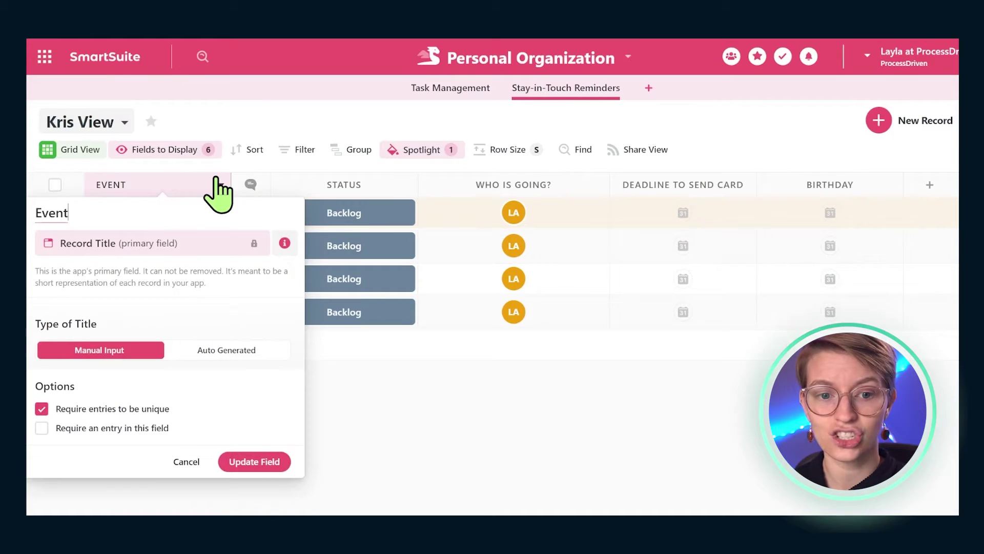
{"action": "double_click", "coordinate": [60, 213]}
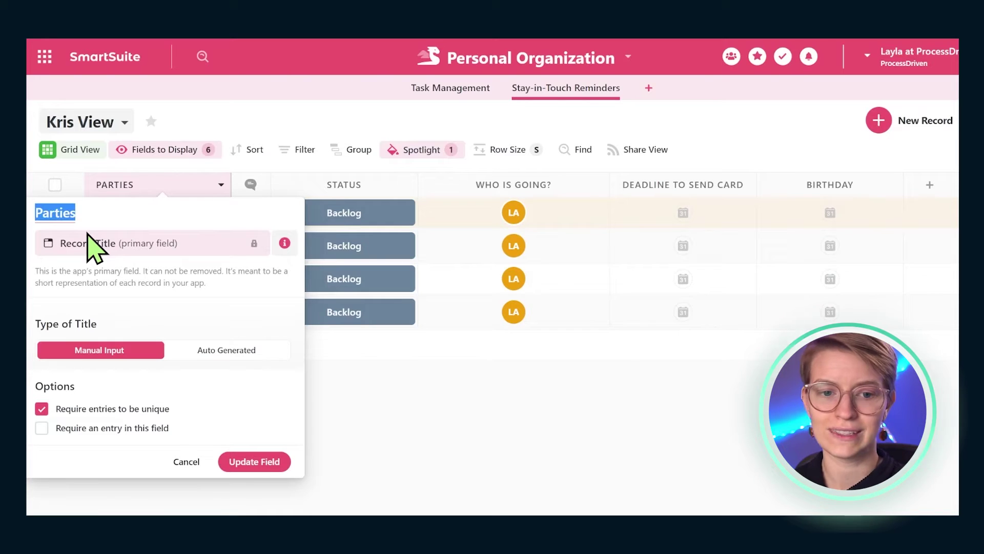
{"action": "type", "text": "Festivities"}
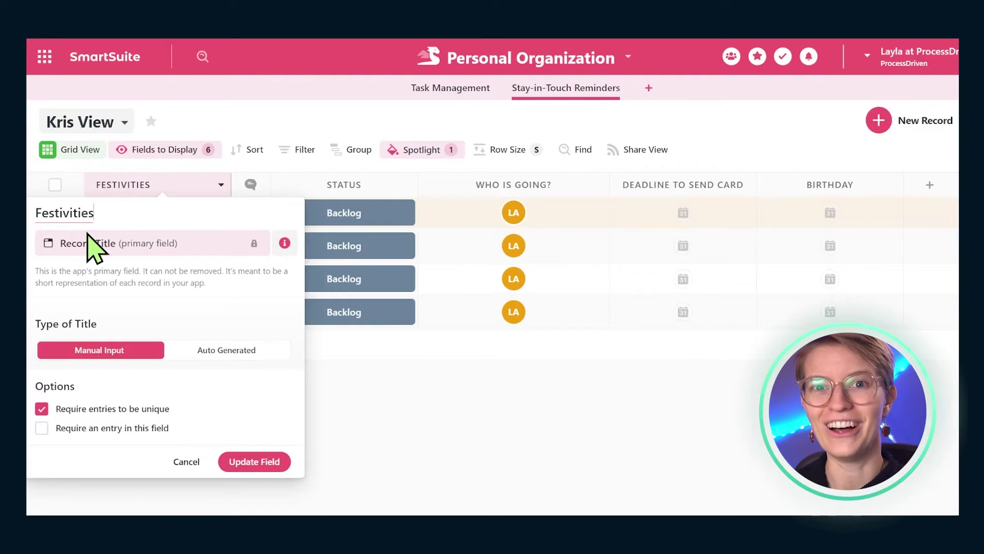
{"action": "left_click", "coordinate": [250, 461]}
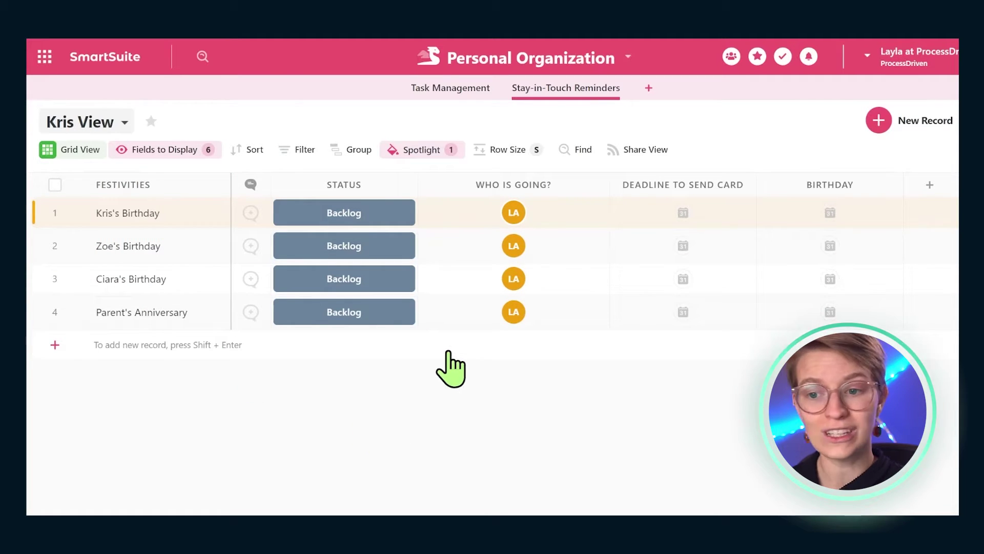
- Rename the Deadline to Send Card field to Due Date to Send Card
{"action": "double_click", "coordinate": [635, 186]}
{"action": "double_click", "coordinate": [596, 213]}
{"action": "type", "text": "Due "}
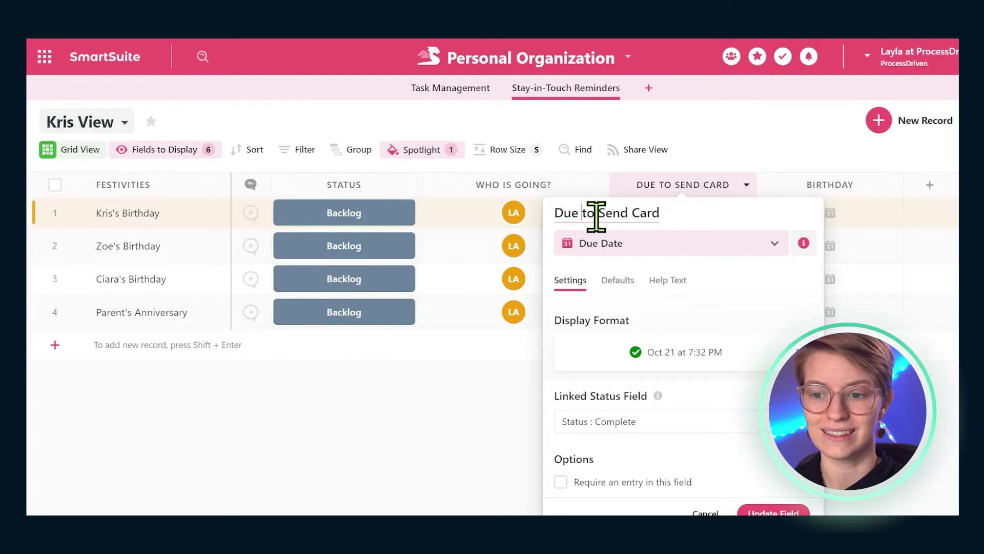
{"action": "type", "text": "Date"}
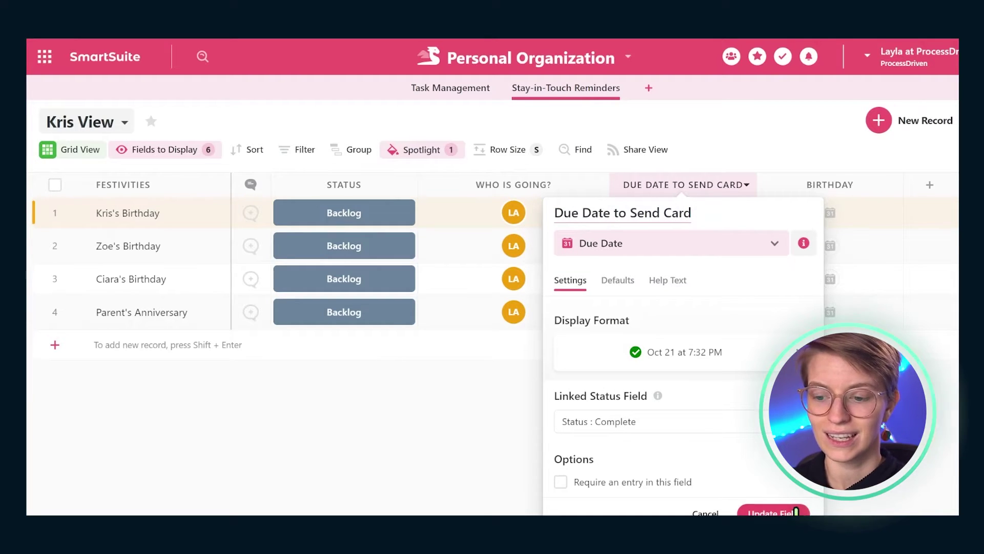
{"action": "left_click", "coordinate": [790, 513]}
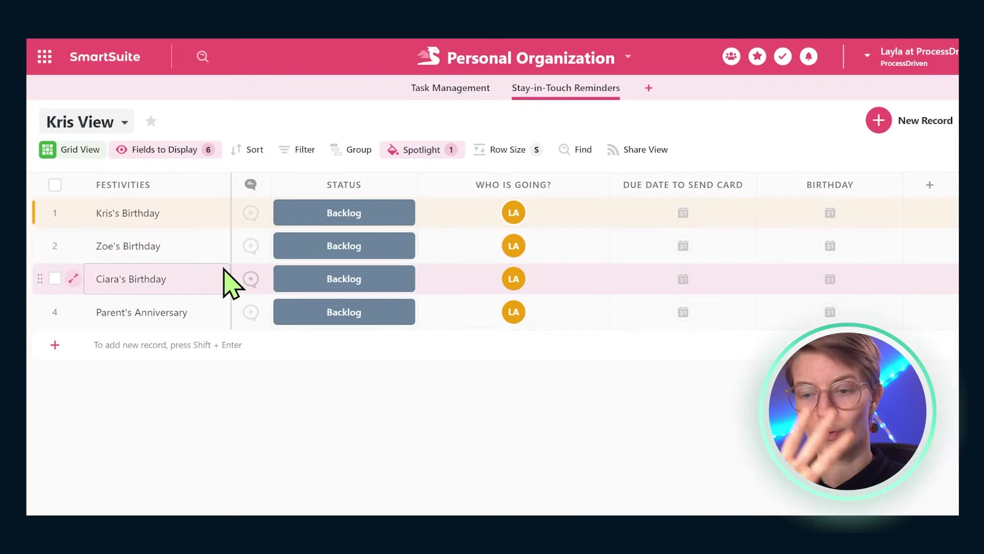
- In Task Management, append stray characters to the Take out trash name and open that record
{"action": "left_click", "coordinate": [418, 91]}
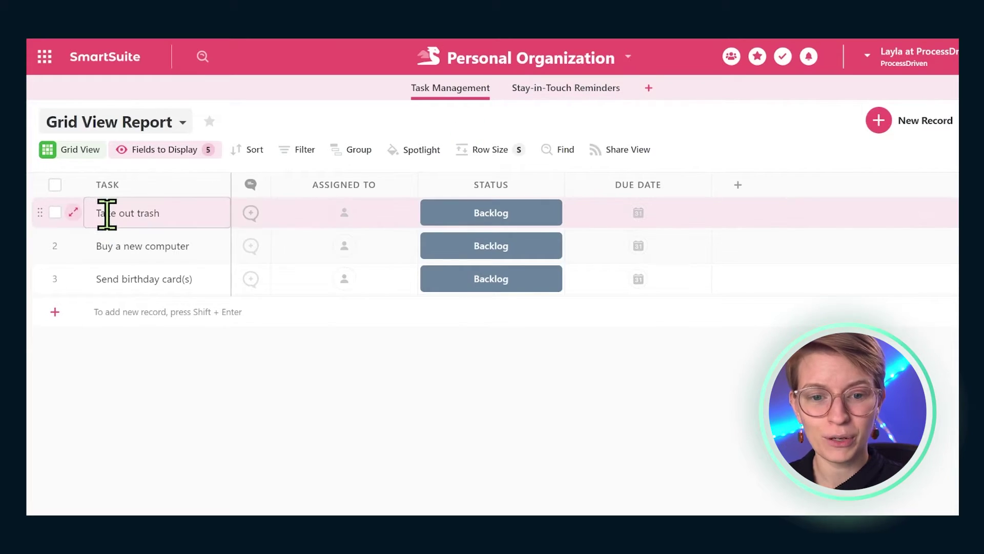
{"action": "double_click", "coordinate": [180, 211]}
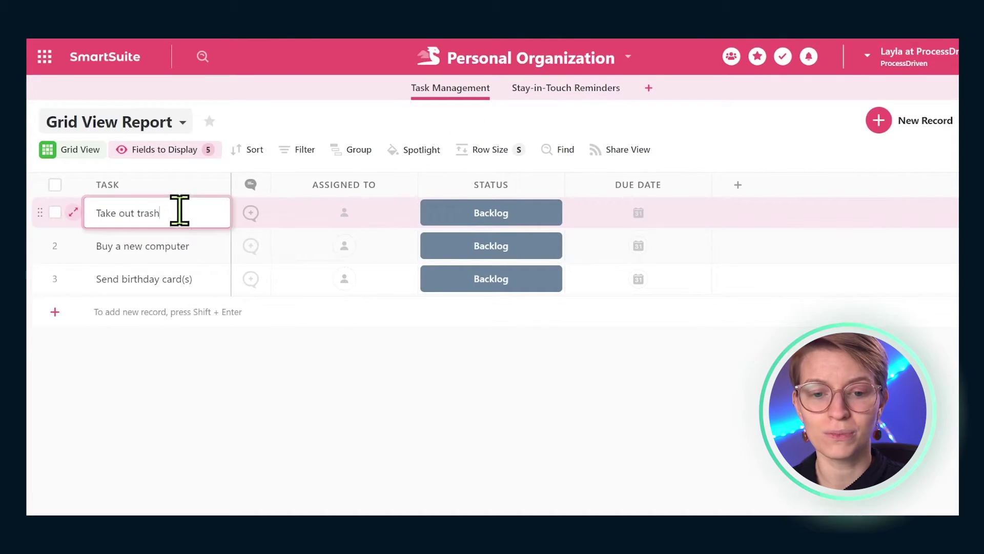
{"action": "type", "text": "llkjlkjlkjkjkkkkkkkkkkk"}
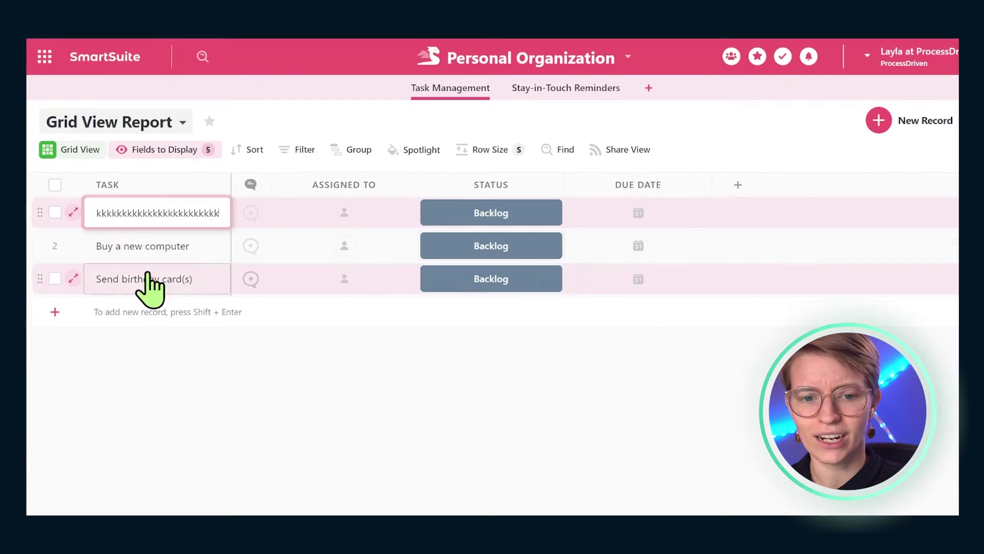
{"action": "left_click", "coordinate": [192, 377]}
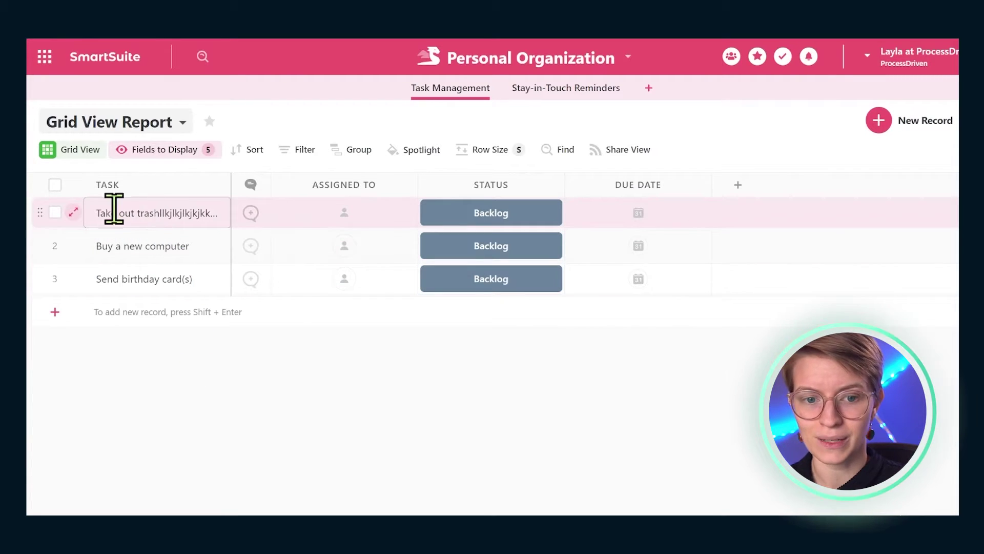
{"action": "left_click", "coordinate": [75, 211]}
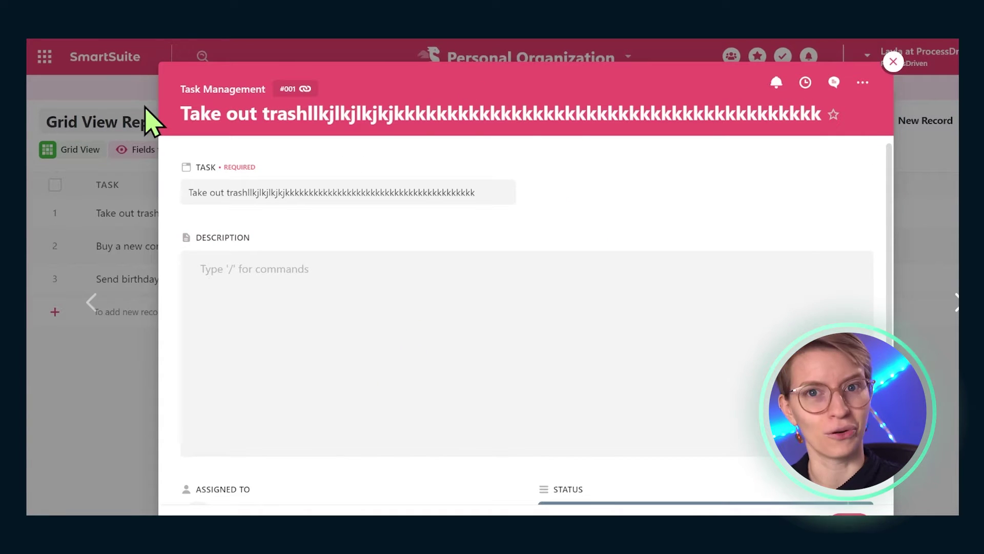
- Reopen the record and delete the stray characters so the name reads Take out trash
{"action": "left_click", "coordinate": [393, 279]}
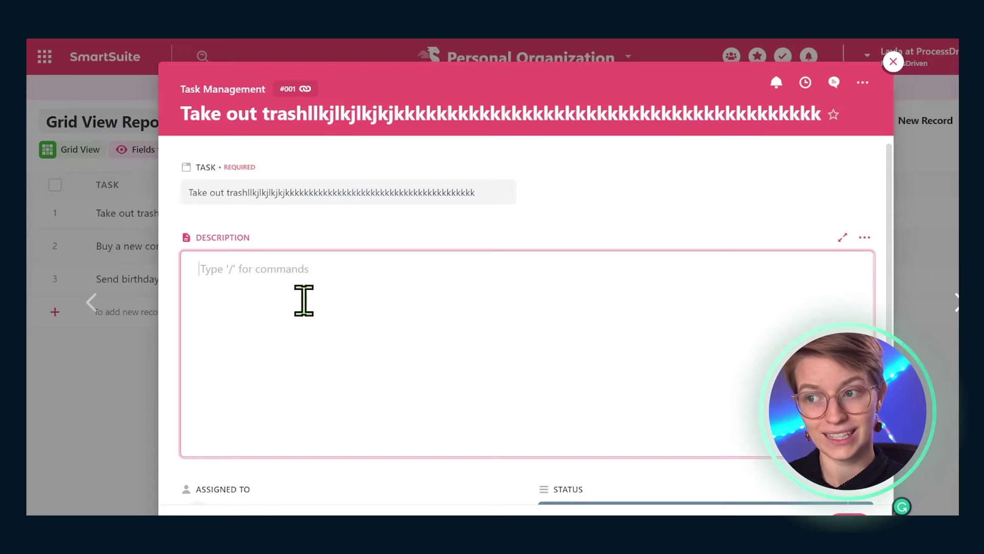
{"action": "left_click", "coordinate": [893, 62]}
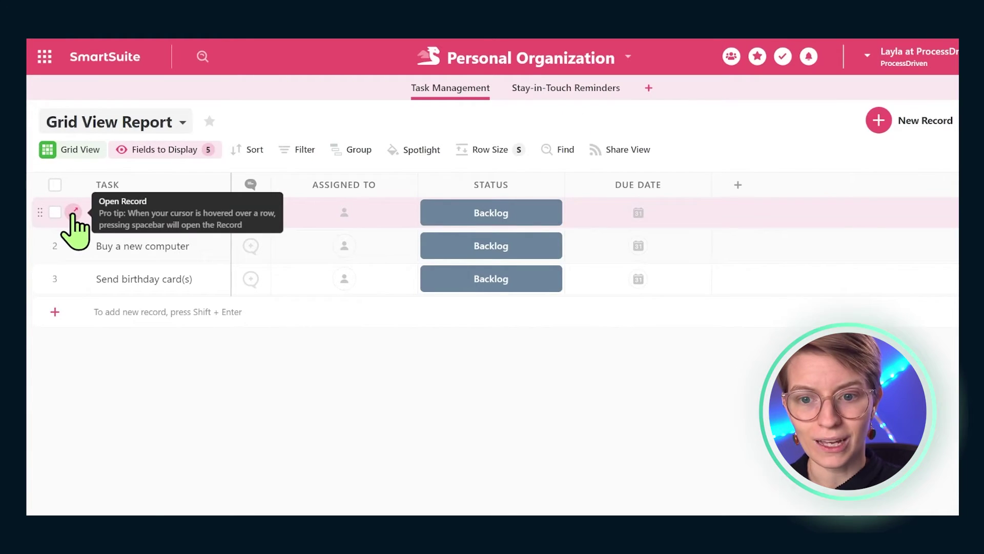
{"action": "left_click", "coordinate": [75, 212]}
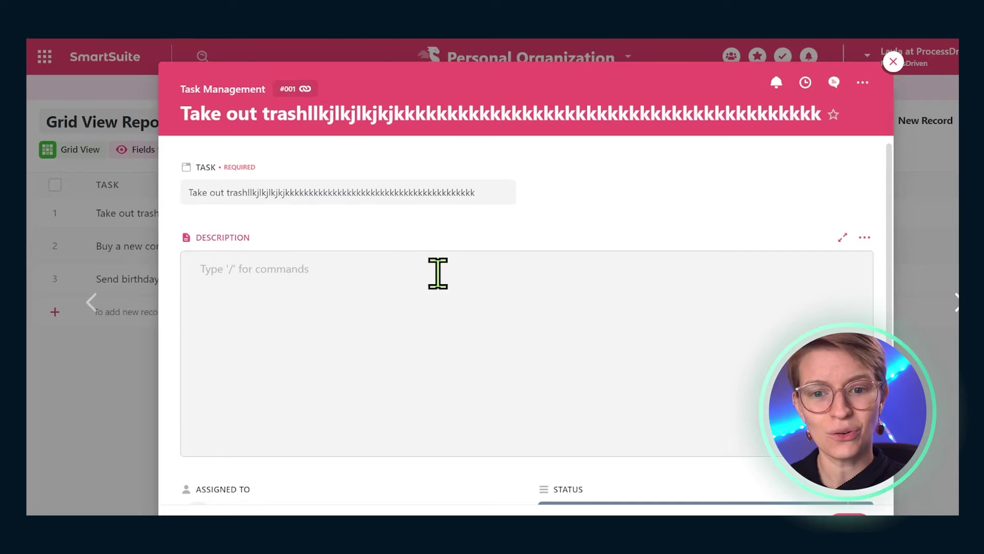
{"action": "left_click_drag", "start_coordinate": [474, 194], "coordinate": [250, 191]}
{"action": "key", "text": "BackSpace"}
- Paste a three-item bulleted to-do list, including Buy a new computer, into the Description
{"action": "left_click", "coordinate": [251, 325]}
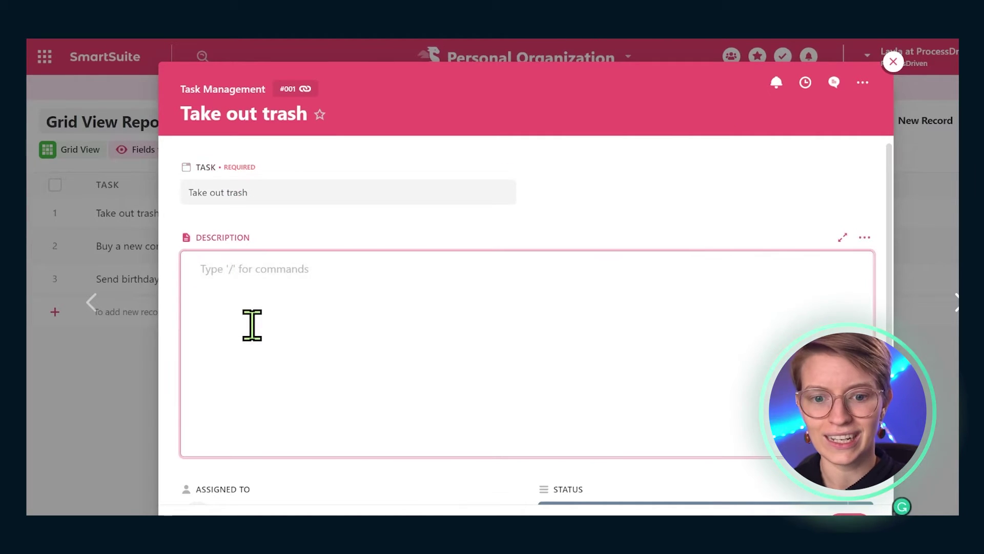
{"action": "key", "text": "ctrl+a"}
{"action": "type", "text": "Take out the trash Buy a new computer Send Kris a birthday card"}
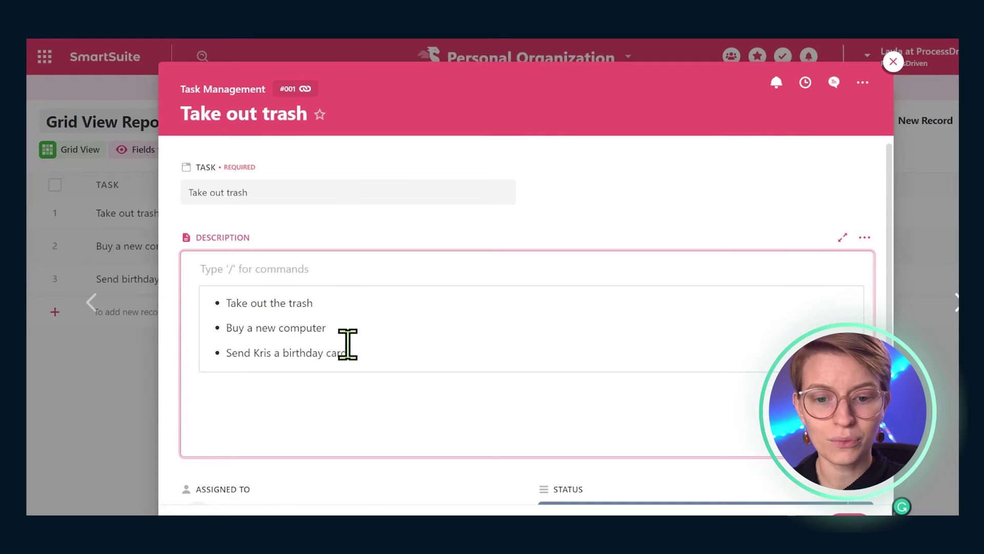
{"action": "left_click_drag", "start_coordinate": [347, 344], "coordinate": [204, 303]}
{"action": "left_click", "coordinate": [203, 285]}
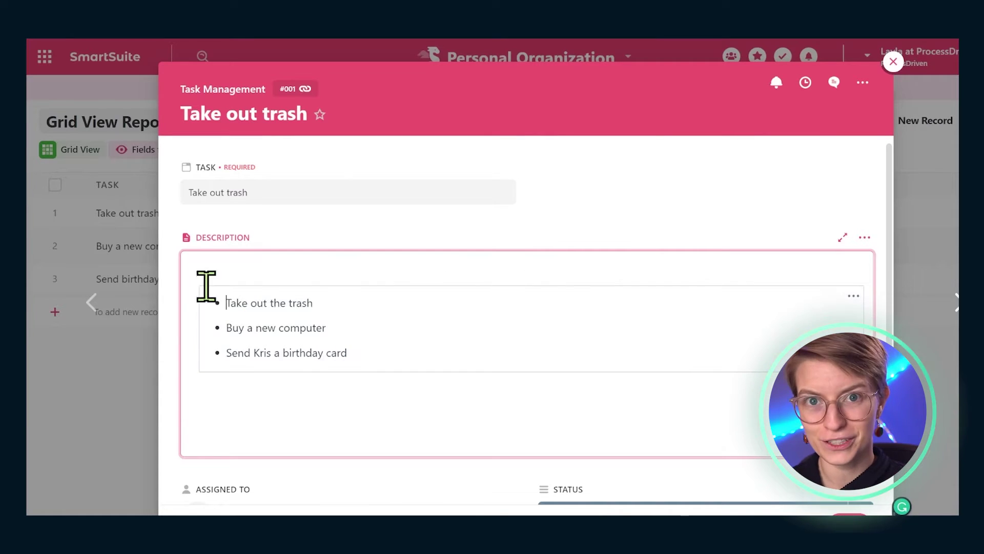
{"action": "left_click", "coordinate": [844, 240]}
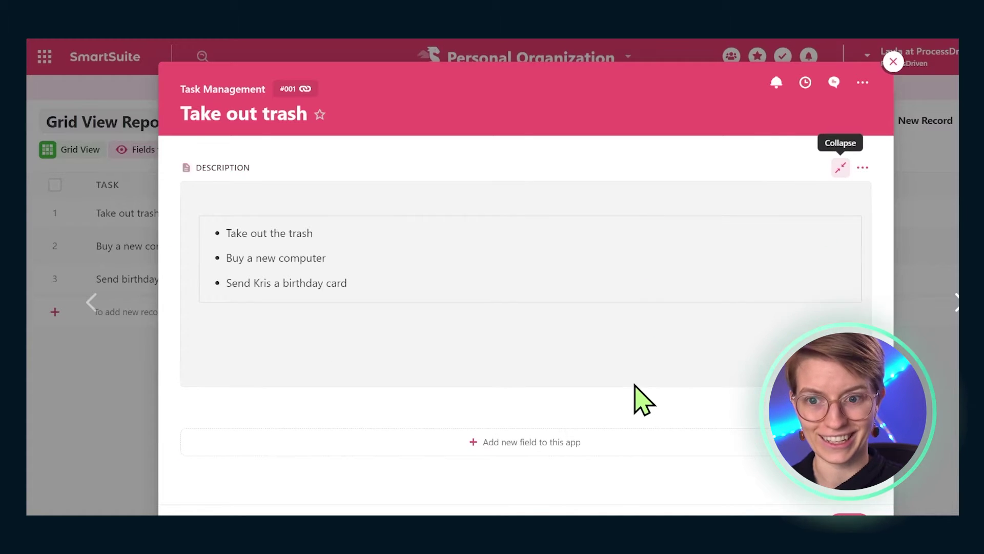
{"action": "left_click", "coordinate": [841, 168]}
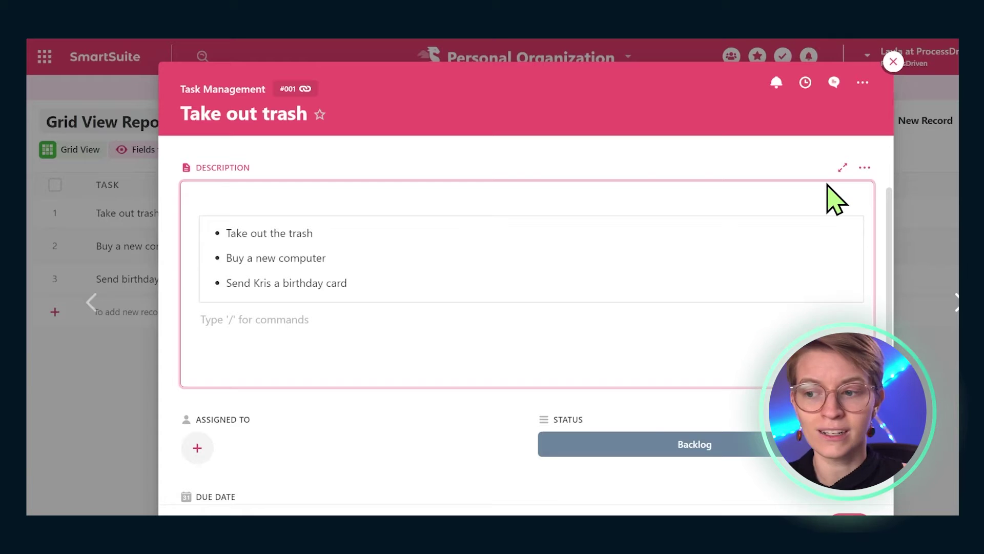
{"action": "scroll", "coordinate": [815, 205], "scroll_direction": "down", "scroll_amount": 2}
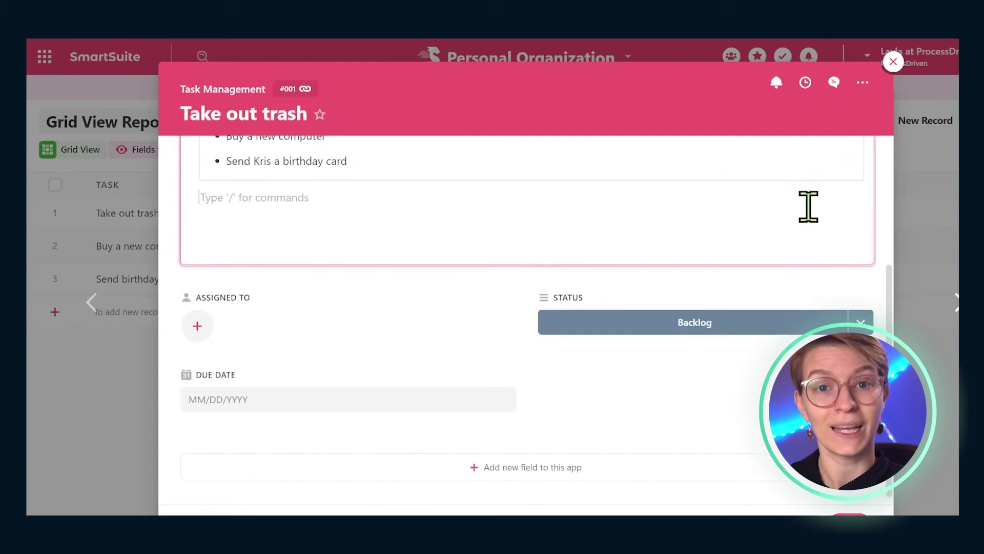
{"action": "scroll", "coordinate": [659, 349], "scroll_direction": "up", "scroll_amount": 3}
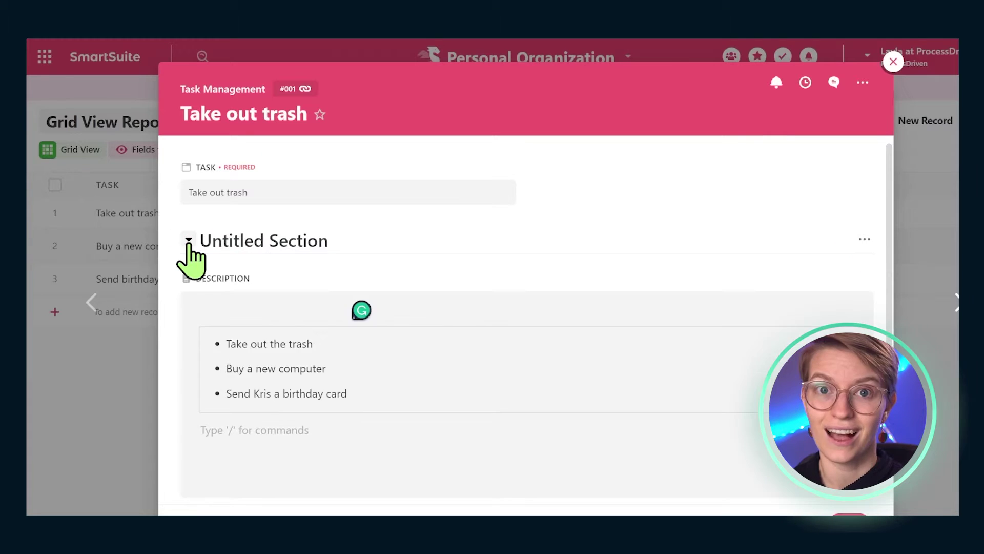
- Add a More Details section above the Description and test collapsing and expanding it
{"action": "left_click", "coordinate": [186, 244]}
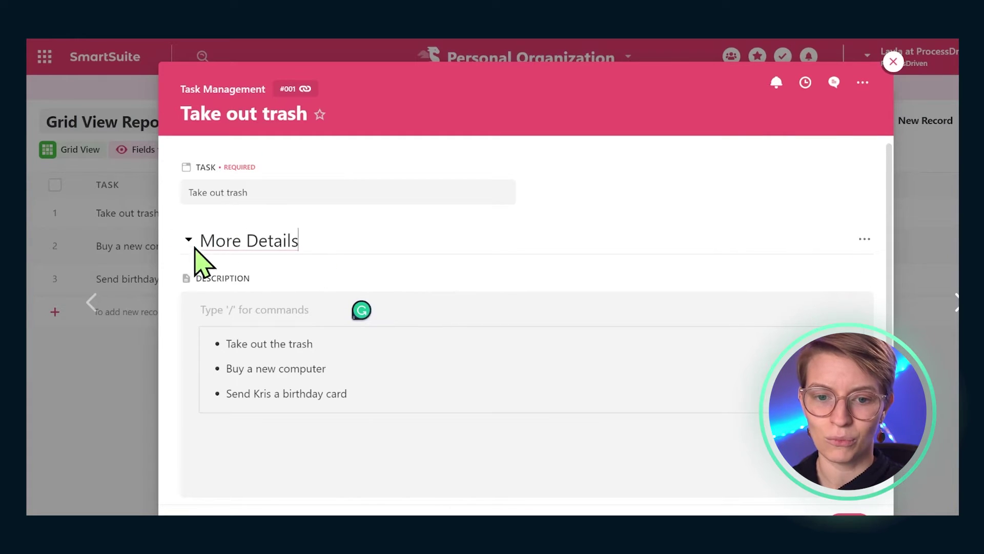
{"action": "left_click", "coordinate": [188, 241]}
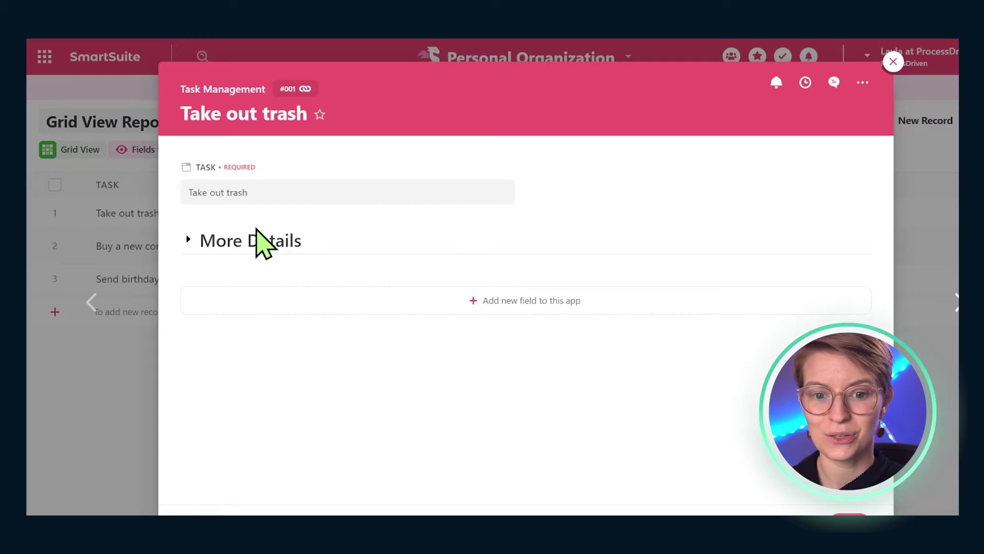
{"action": "left_click", "coordinate": [189, 240]}
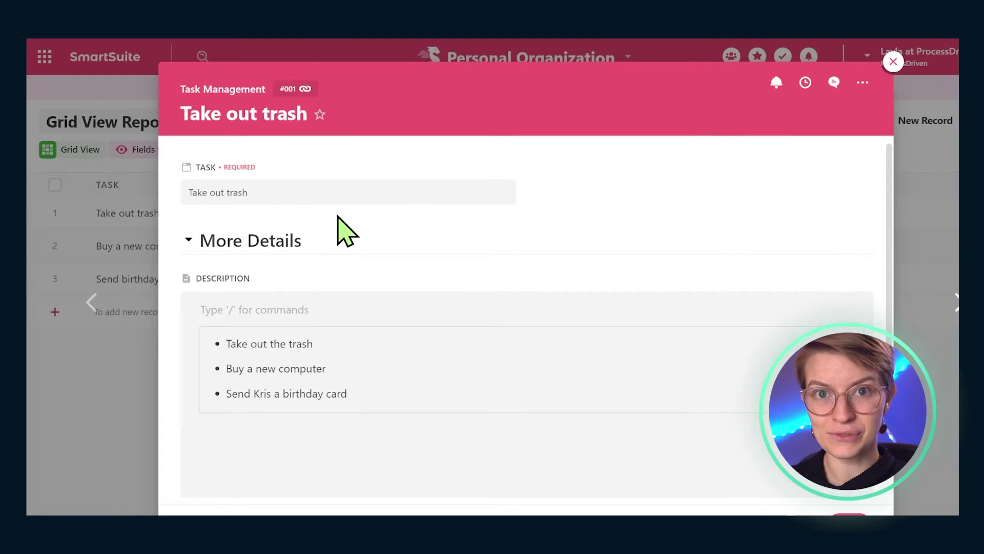
{"action": "scroll", "coordinate": [308, 226], "scroll_direction": "down", "scroll_amount": 4}
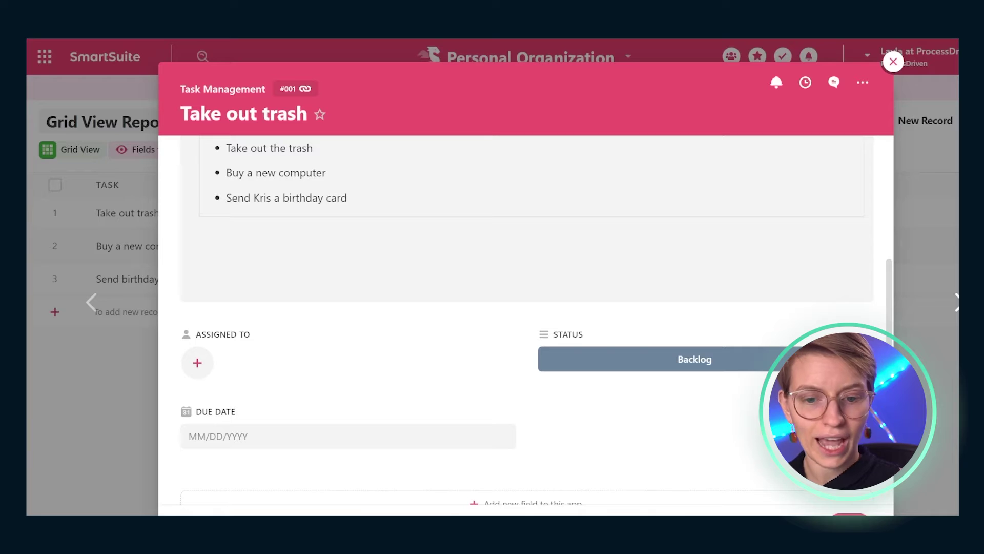
- Add a Vote field to the Take out trash record, cast 1 vote, and return to the grid
{"action": "scroll", "coordinate": [451, 485], "scroll_direction": "down", "scroll_amount": 1}
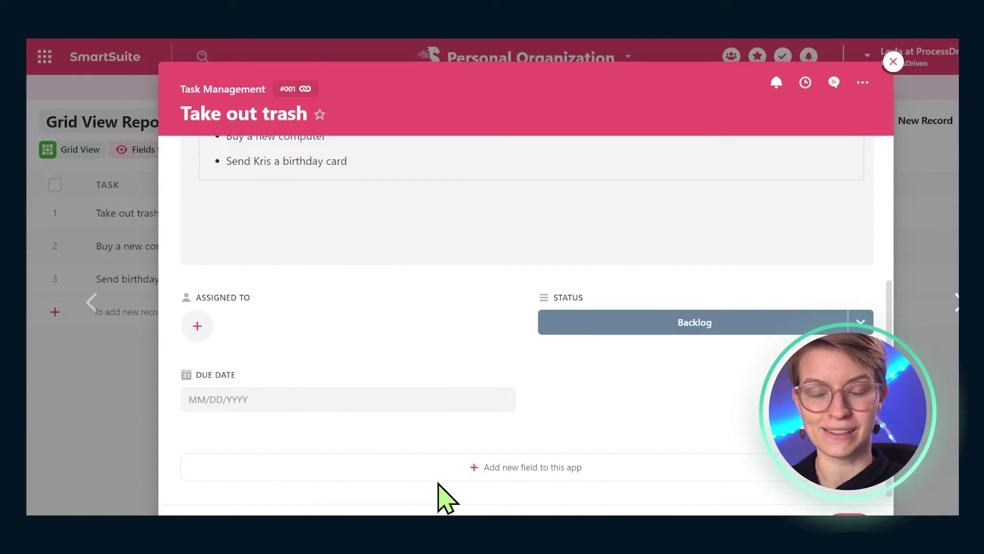
{"action": "left_click", "coordinate": [437, 476]}
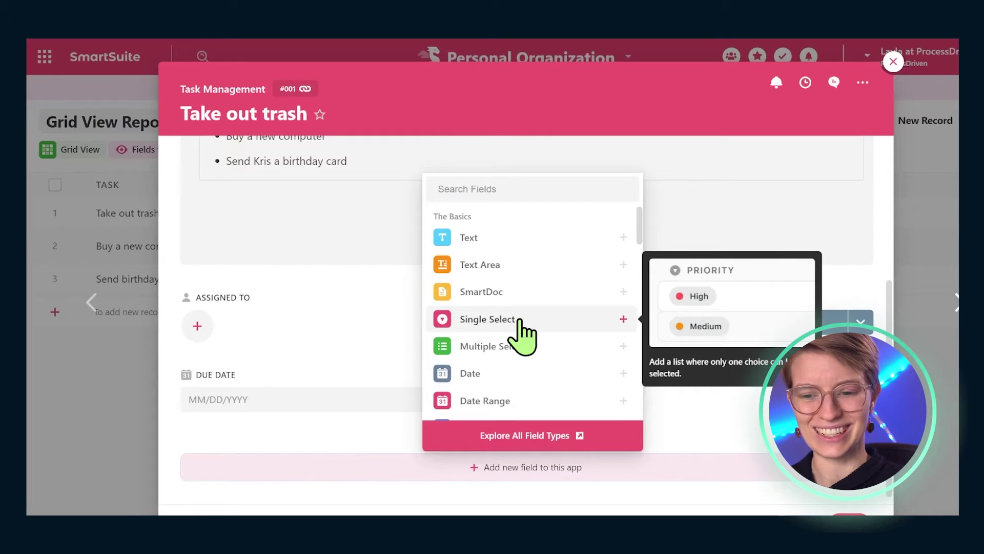
{"action": "scroll", "coordinate": [520, 333], "scroll_direction": "down", "scroll_amount": 3}
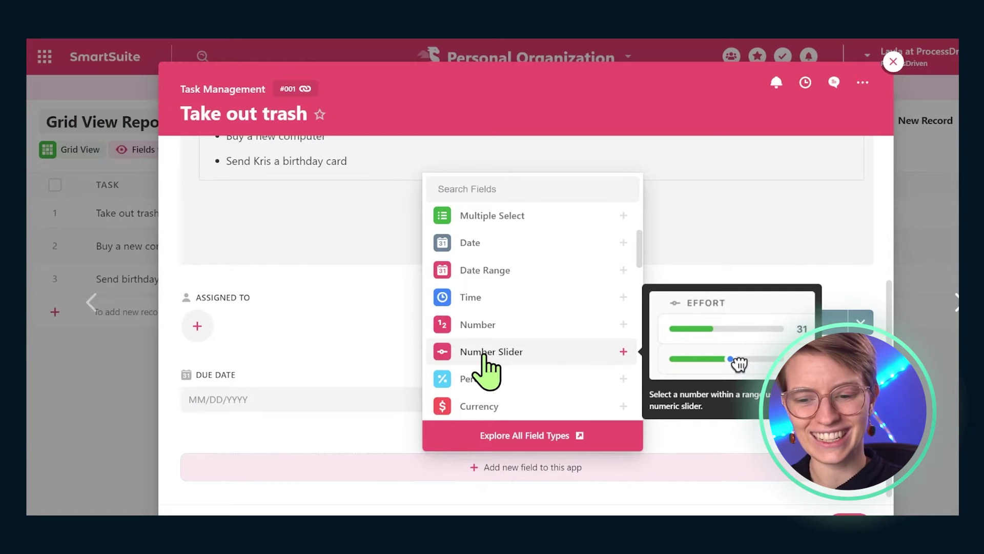
{"action": "scroll", "coordinate": [485, 359], "scroll_direction": "down", "scroll_amount": 1}
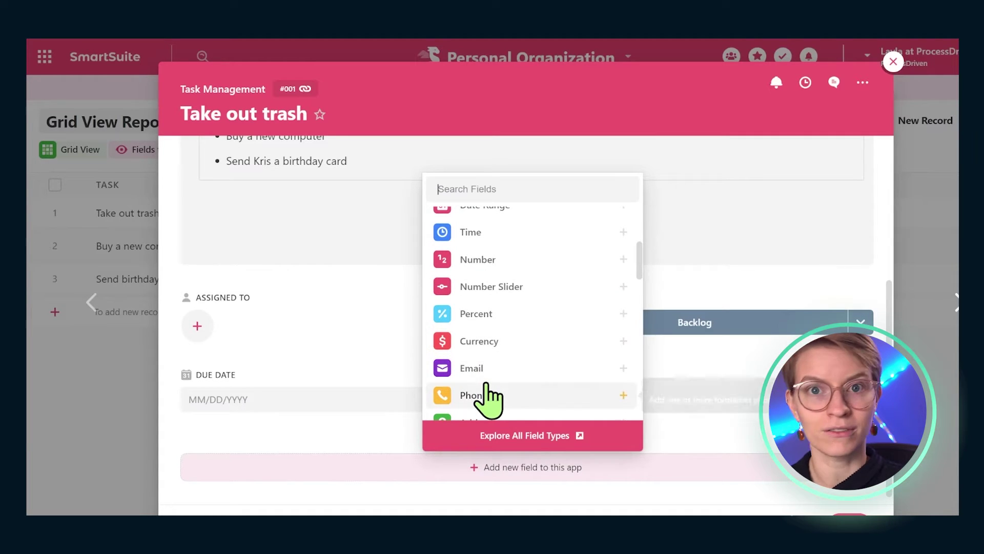
{"action": "scroll", "coordinate": [477, 371], "scroll_direction": "down", "scroll_amount": 2}
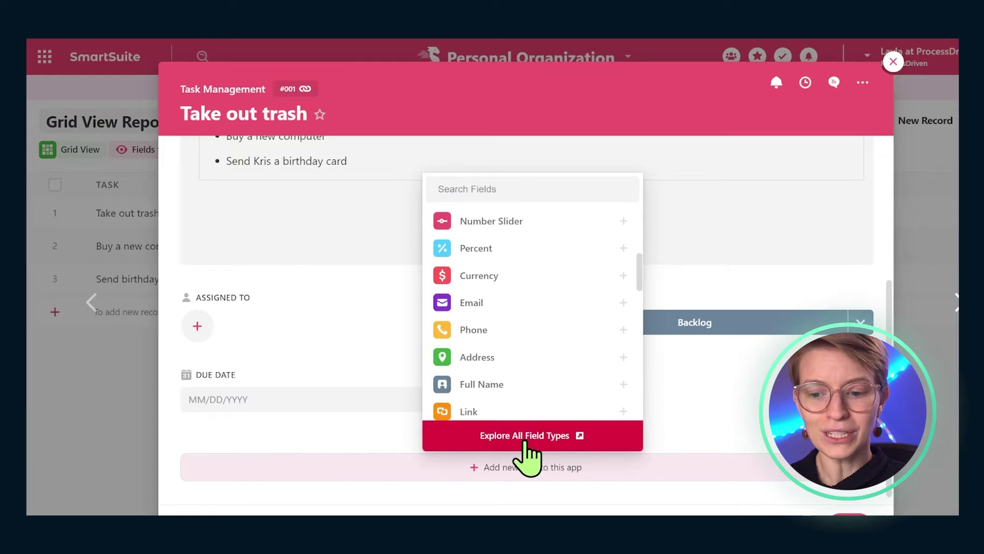
{"action": "left_click", "coordinate": [530, 435]}
{"action": "scroll", "coordinate": [521, 380], "scroll_direction": "down", "scroll_amount": 4}
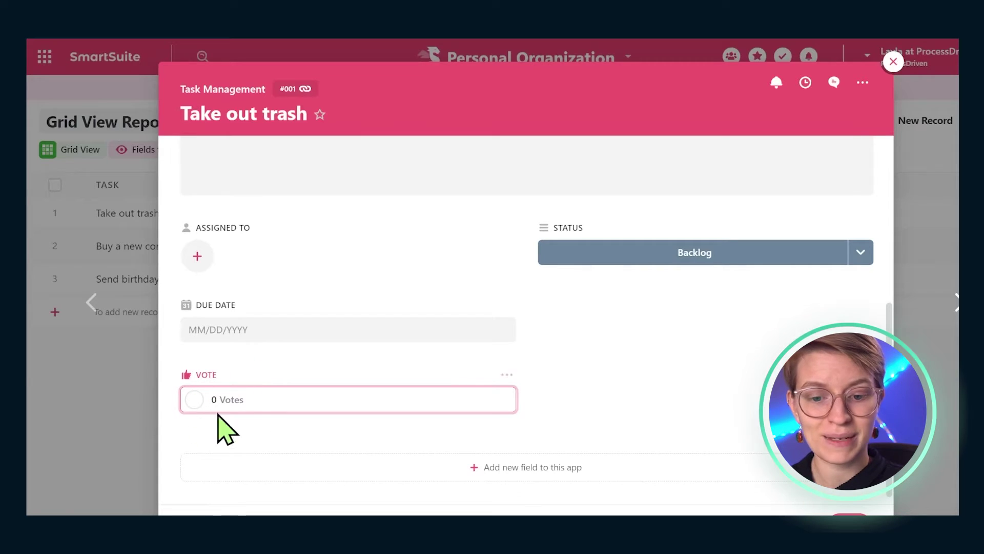
{"action": "left_click", "coordinate": [194, 400]}
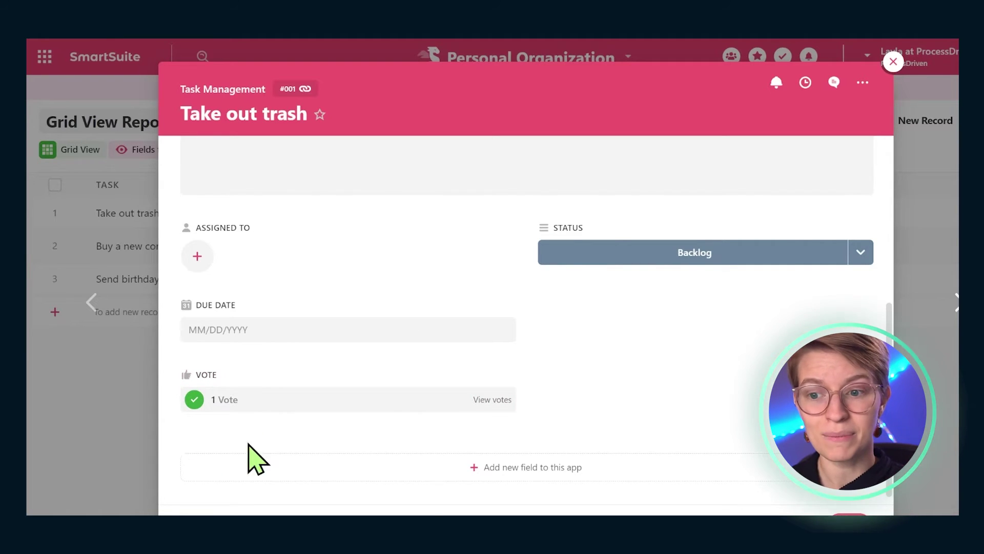
{"action": "key", "text": "Escape"}
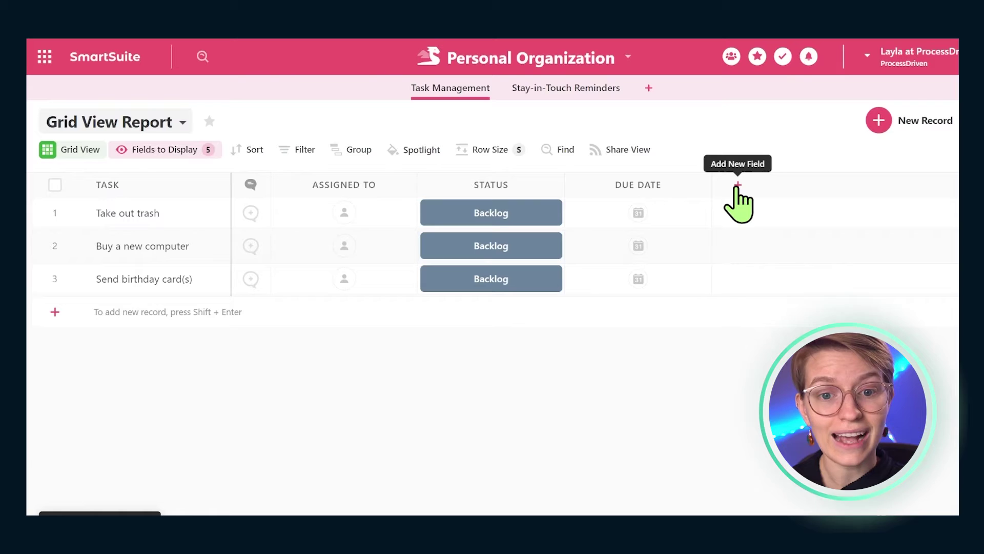
- Show the Vote column, remove it from the grid view, and reopen the 'Take out trash' record
{"action": "left_click", "coordinate": [177, 150]}
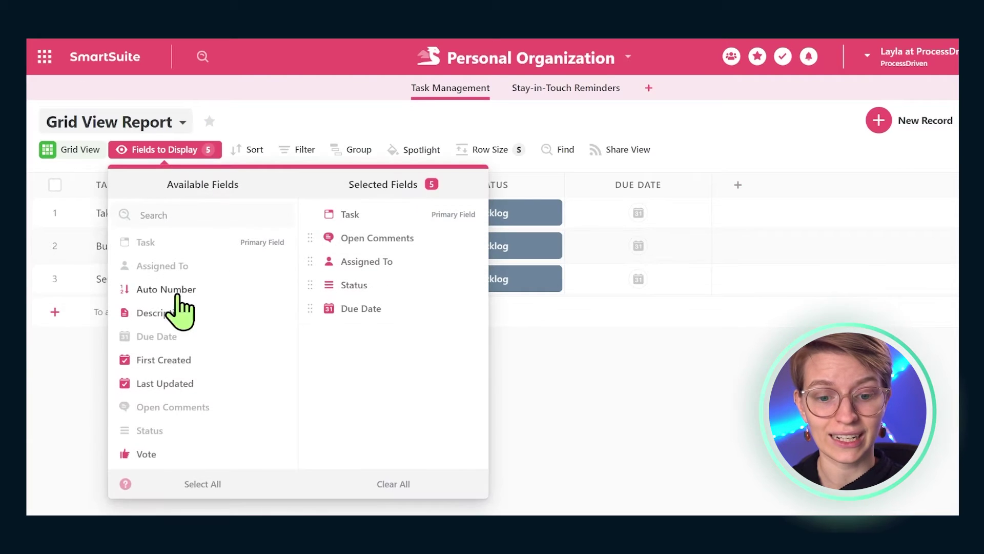
{"action": "left_click", "coordinate": [154, 455]}
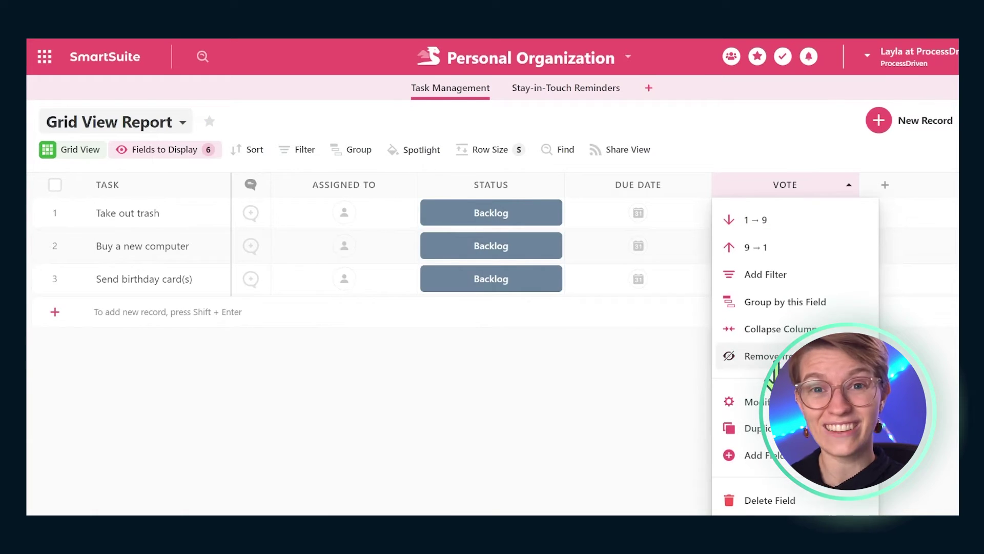
{"action": "left_click", "coordinate": [769, 355]}
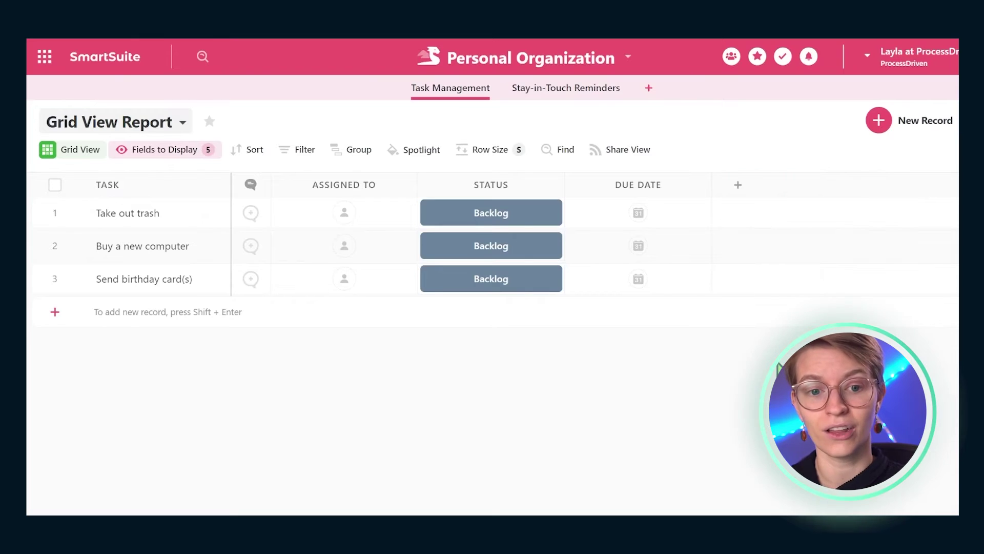
{"action": "left_click", "coordinate": [79, 223]}
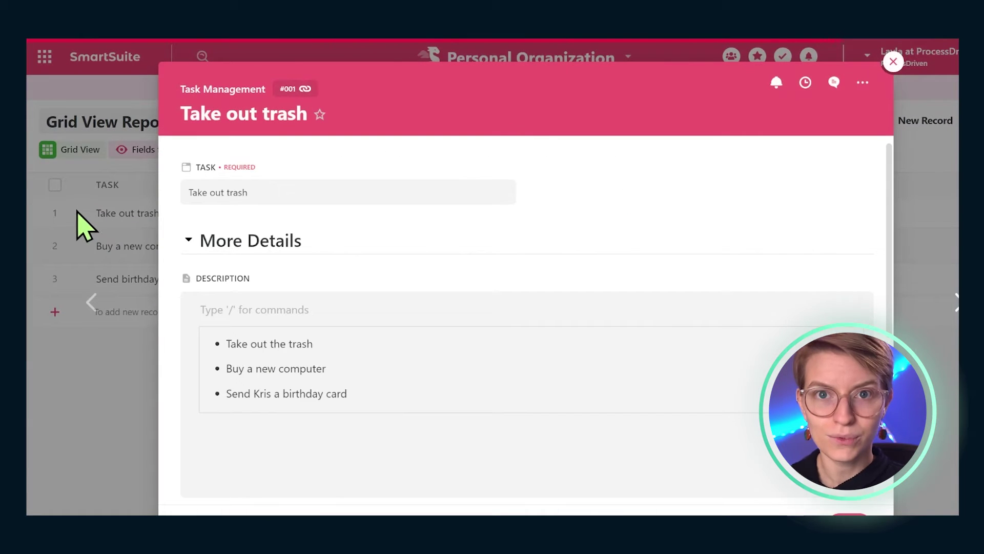